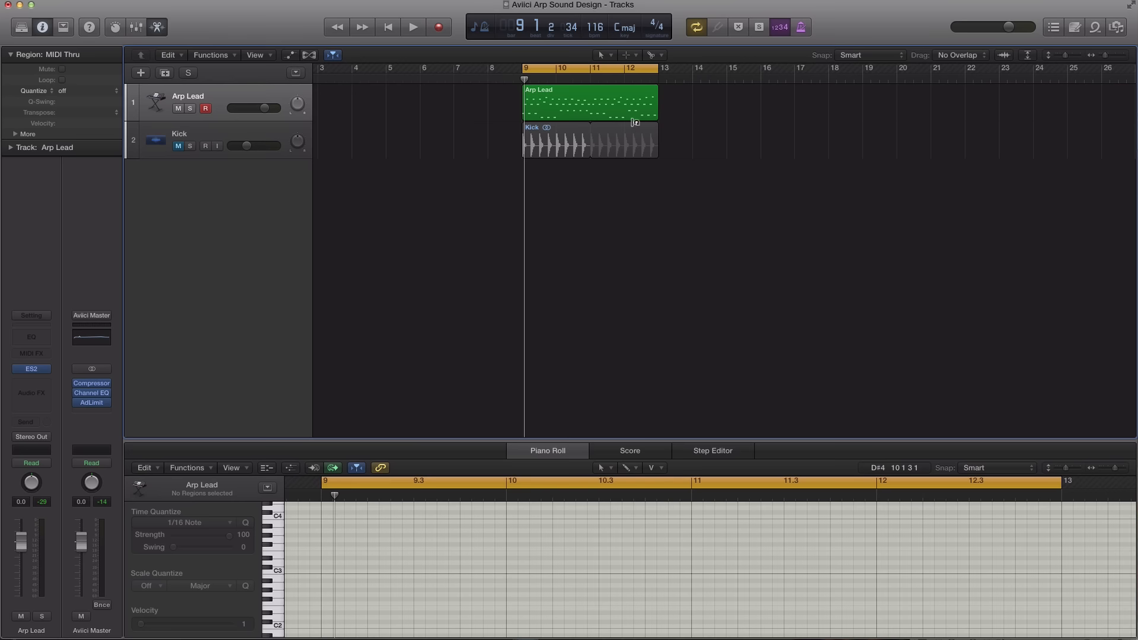
- Audition the Arp Lead region with its ES2 synth settings open, then close the synth
left_click(635, 119)
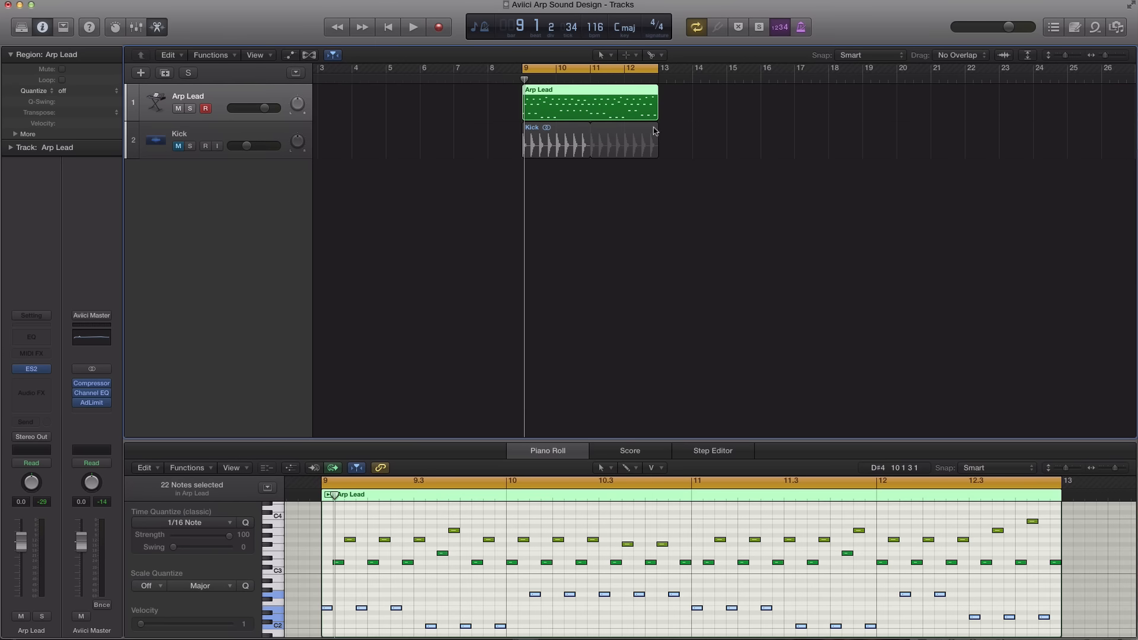
left_click(32, 370)
key("space")
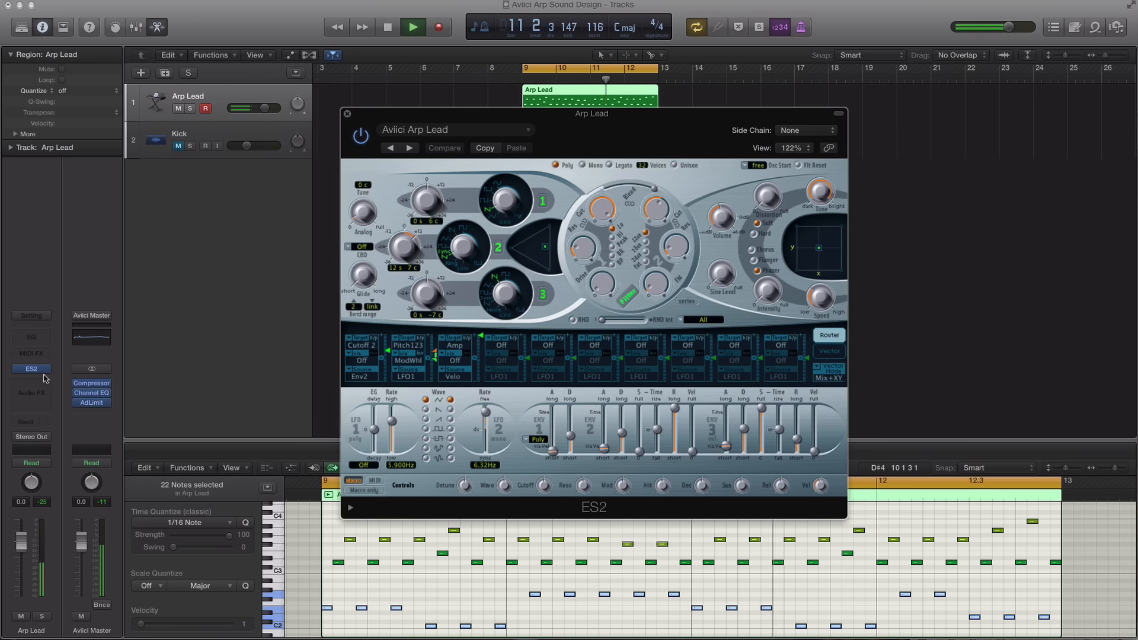
key("space")
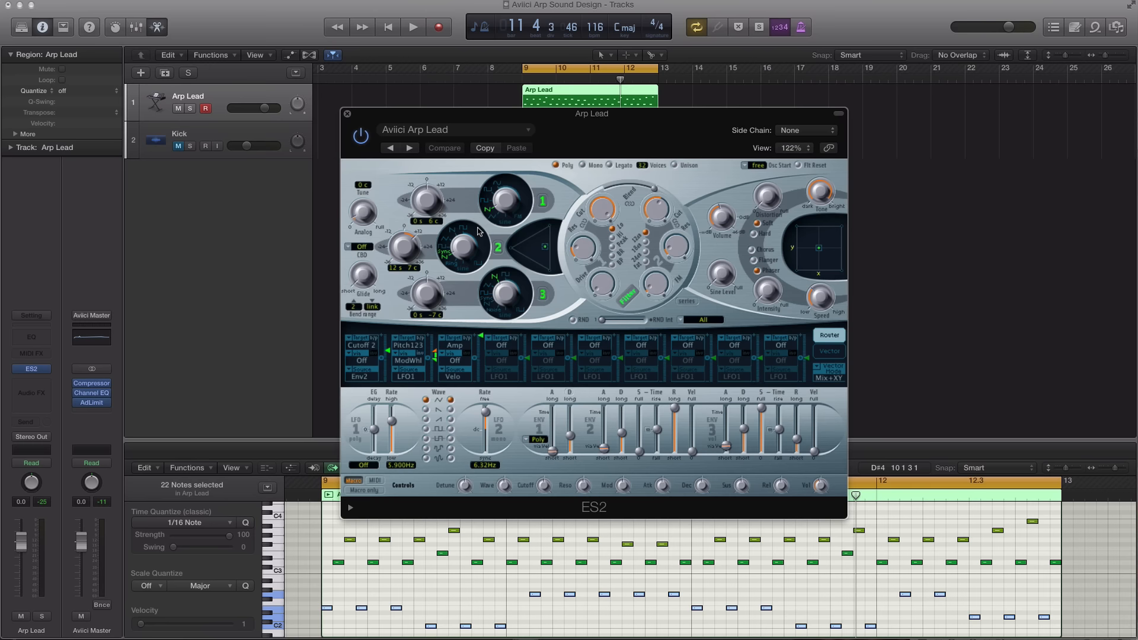
left_click(347, 114)
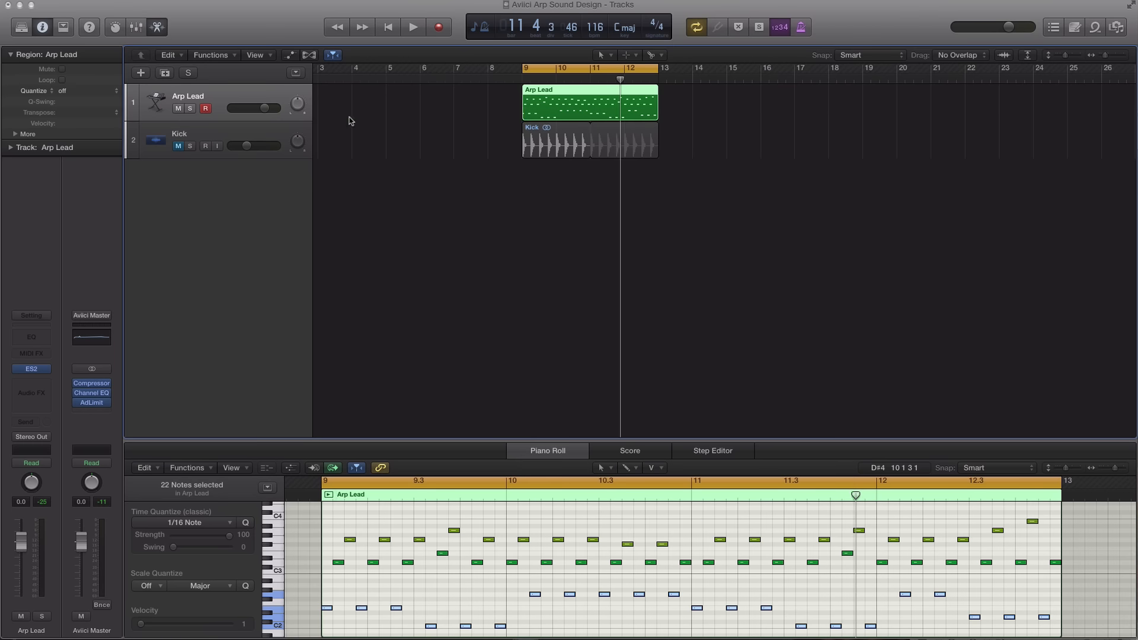
- Add a Channel EQ to the Arp Lead channel and set its low cut to 73 Hz during playback
left_click(30, 344)
key("space")
left_click_drag(277, 36, 618, 161)
left_click_drag(392, 287, 465, 289)
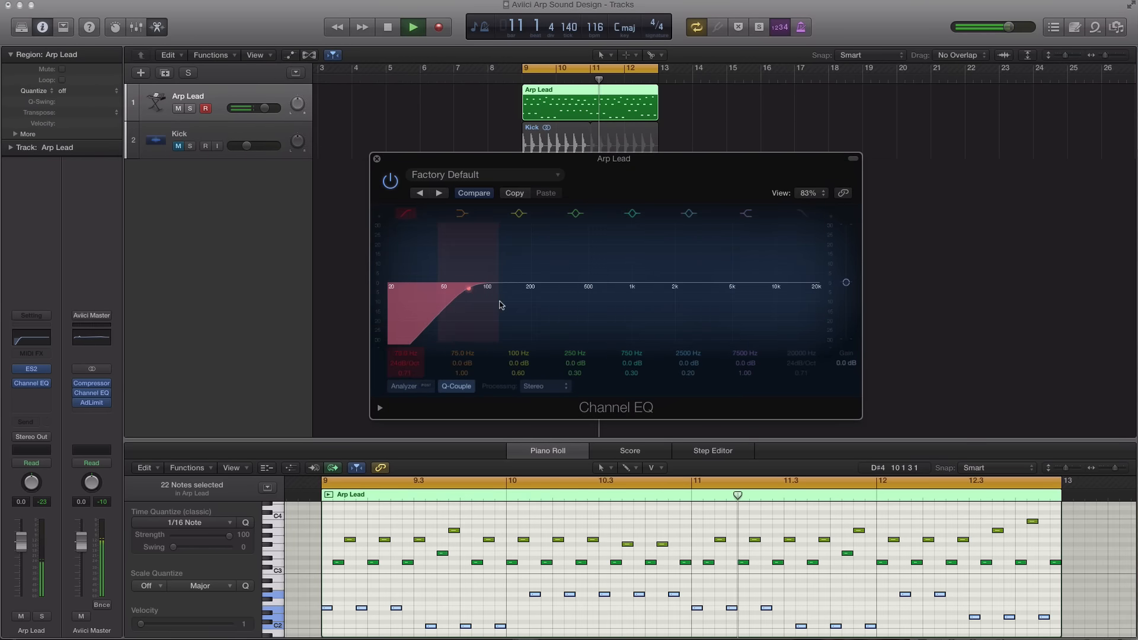
- Shape the EQ with +7 dB at 240 Hz, -4.5 dB at 1100 Hz with Q 0.15, and a +2.5 dB high shelf at 8100 Hz
mouse_move(548, 278)
left_mouse_down()
mouse_move(518, 225)
mouse_move(539, 223)
mouse_move(539, 265)
left_mouse_up()
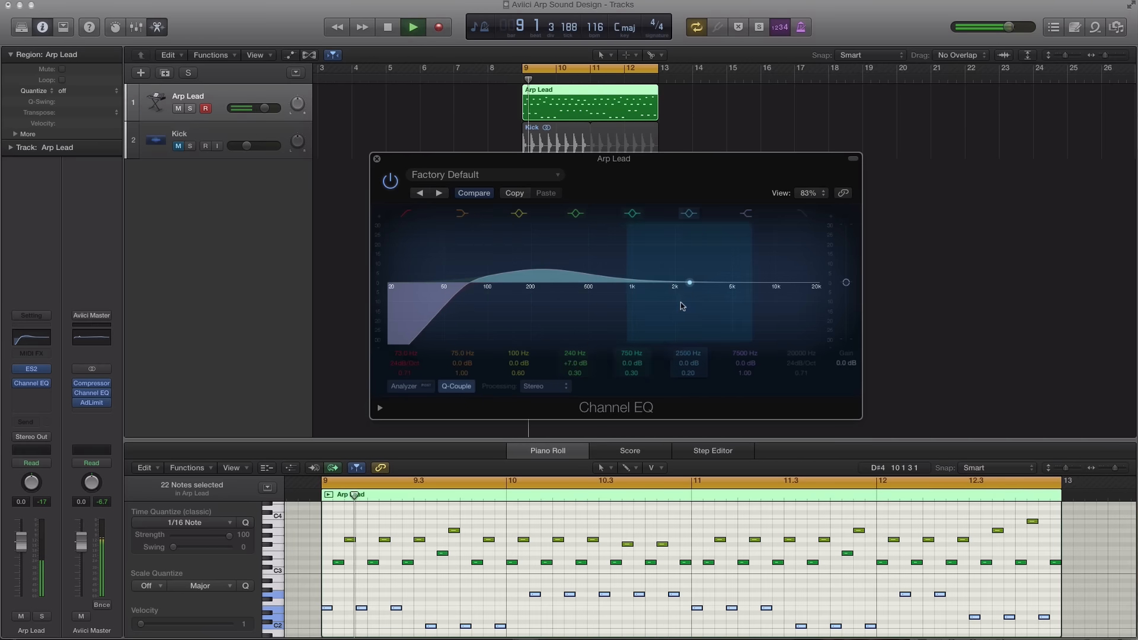
left_click_drag(681, 284, 616, 309)
mouse_move(748, 287)
left_mouse_down()
mouse_move(784, 280)
mouse_move(762, 282)
left_mouse_up()
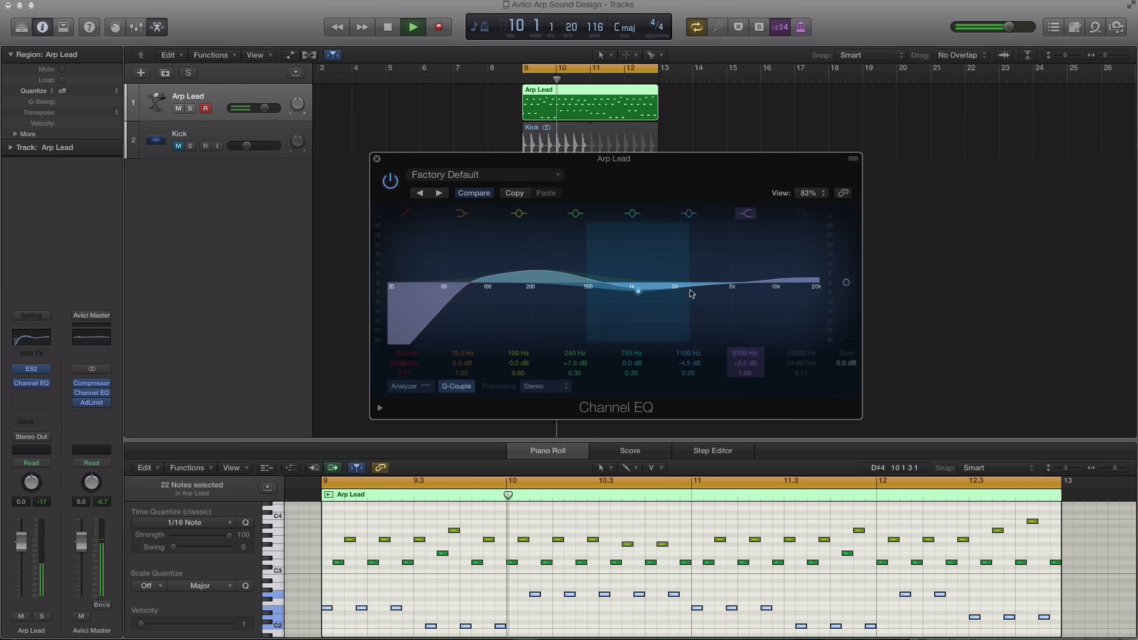
left_click_drag(686, 374, 687, 384)
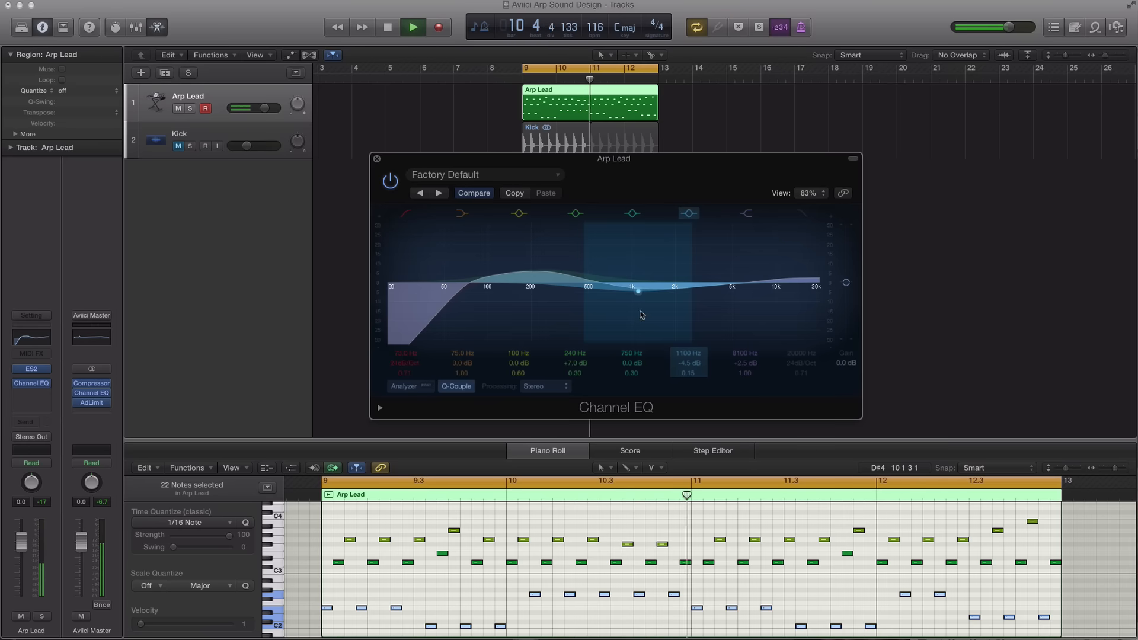
- Compare the lead with the Channel EQ bypassed and active, and retune the low-mid boost to 205 Hz at +6 dB
left_click(392, 182)
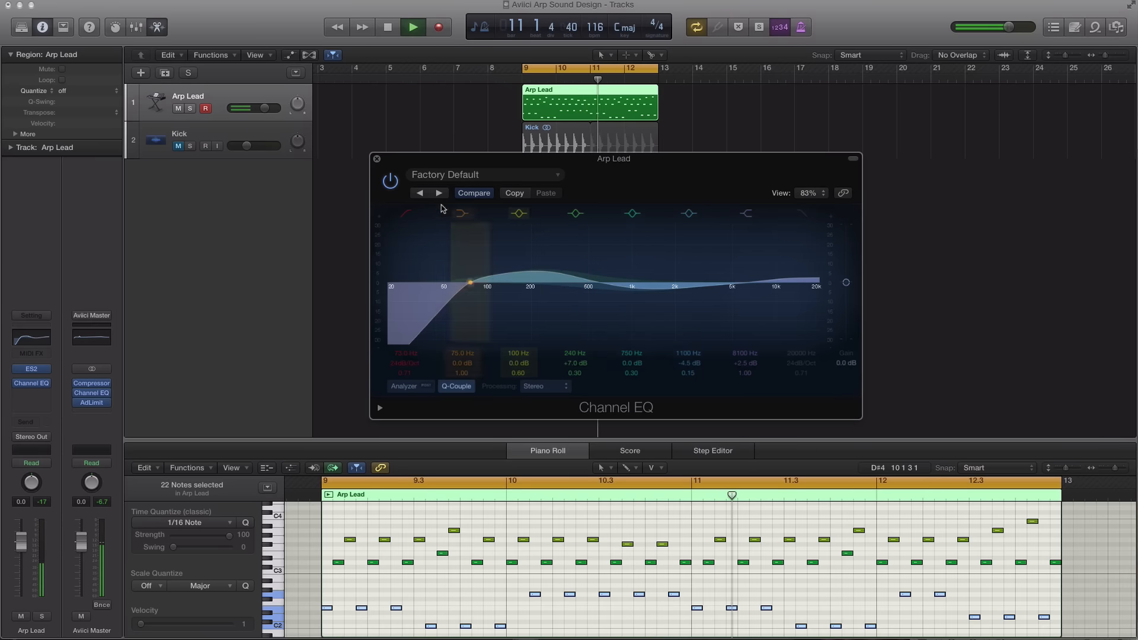
left_click(390, 184)
key("space")
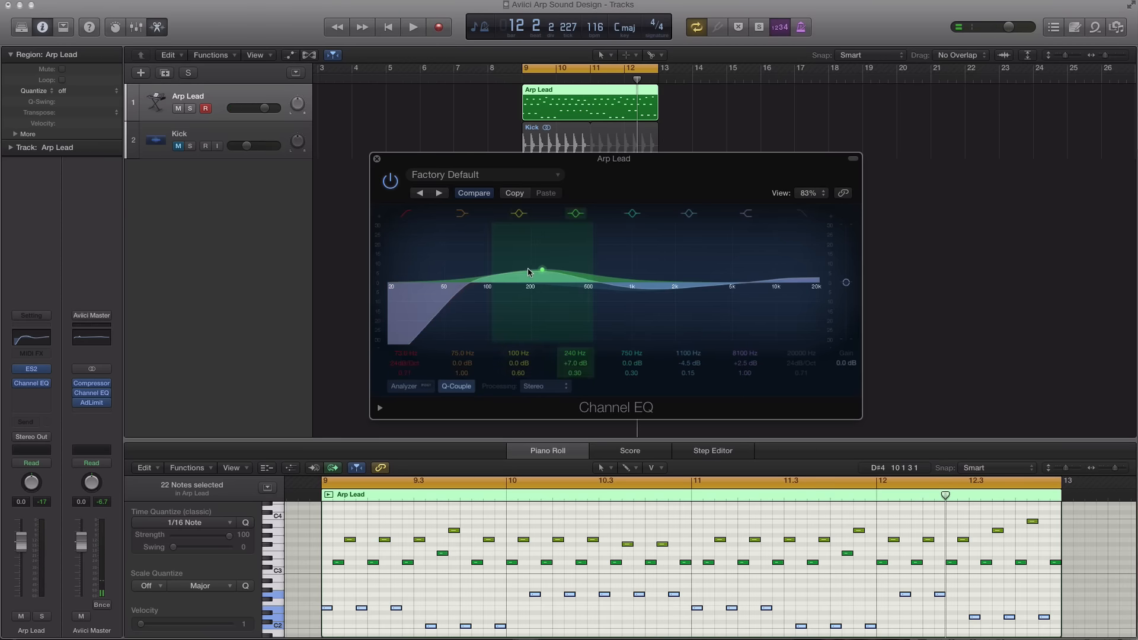
key("space")
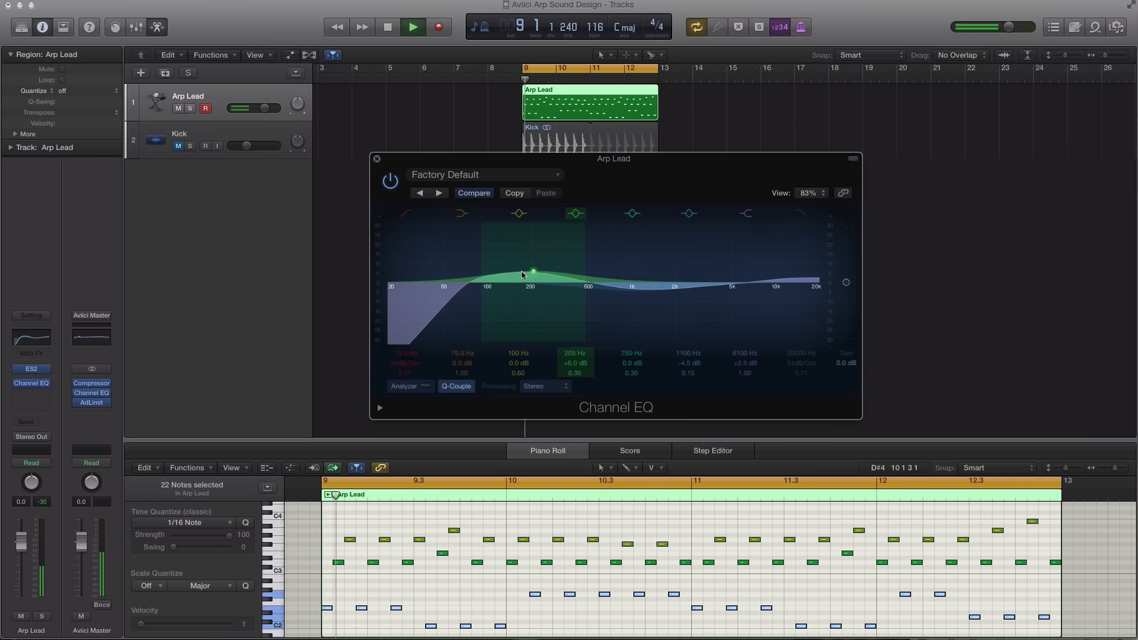
- Listen to the retuned Channel EQ bypassed and active again, then close it and stop playback
left_click(390, 181)
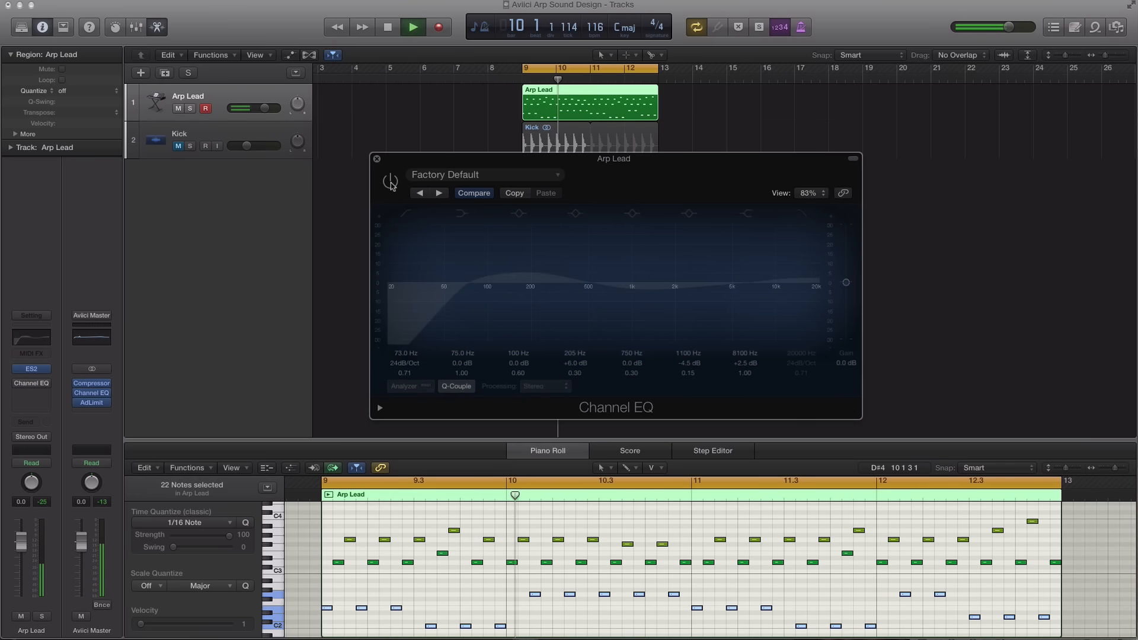
left_click(391, 181)
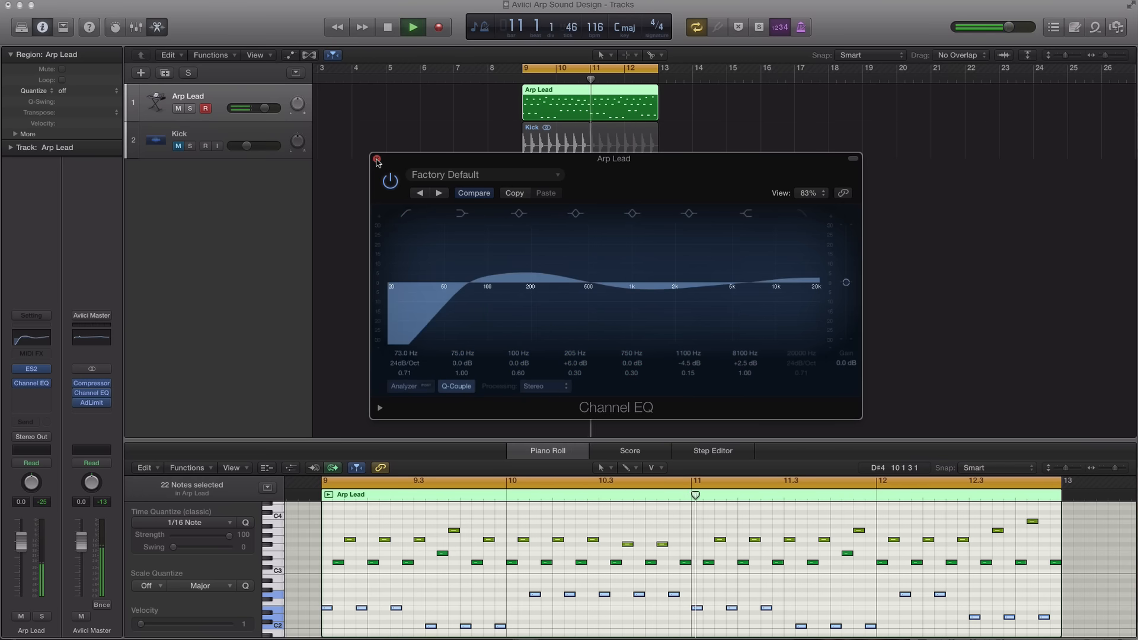
left_click(376, 159)
key("space")
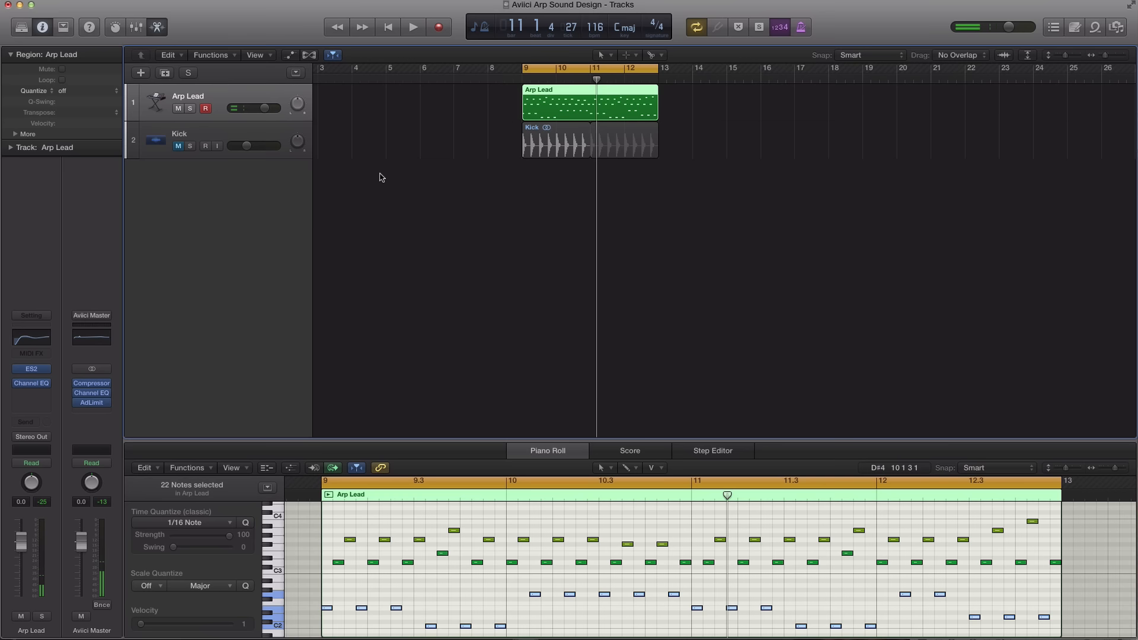
- Insert an Exciter below the Channel EQ on the Arp Lead channel and place its window over the arrangement
left_click(31, 392)
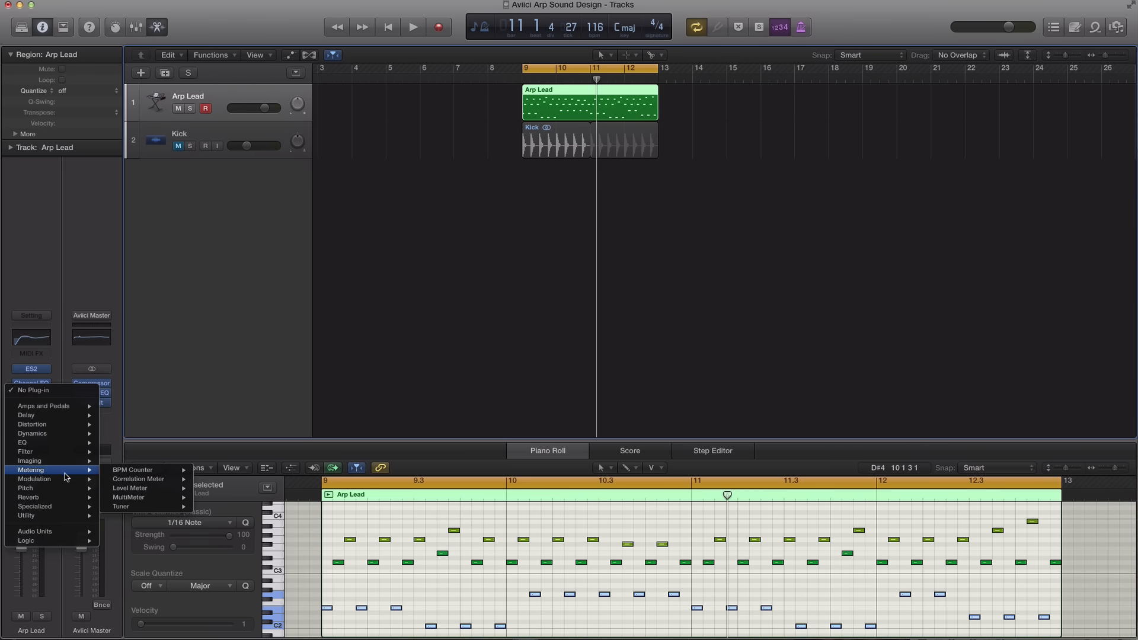
mouse_move(49, 507)
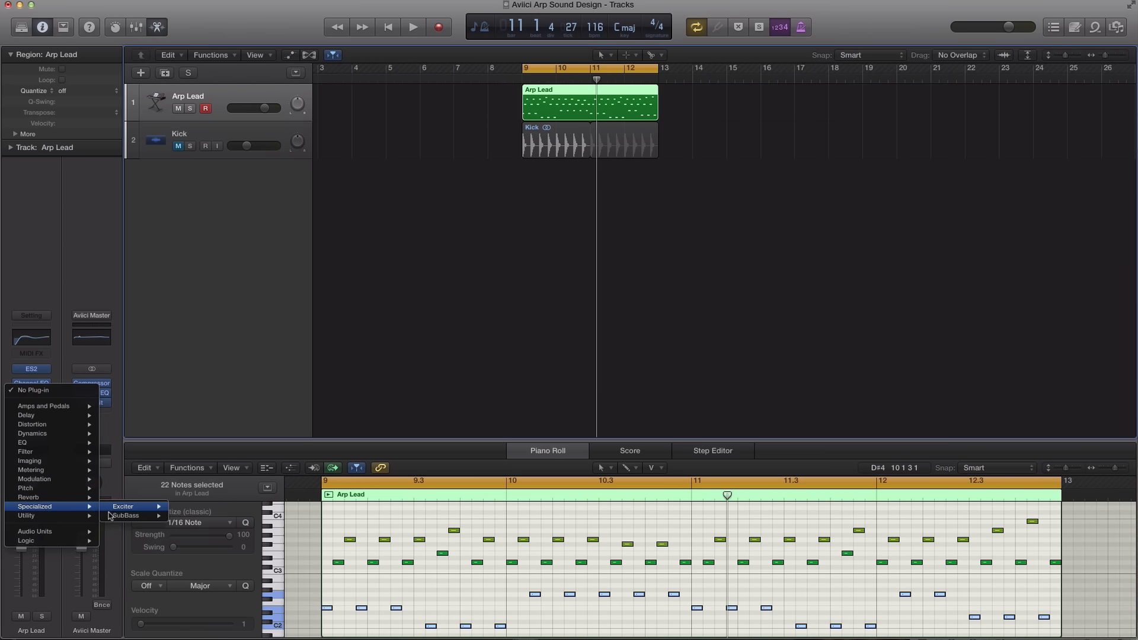
left_click(193, 508)
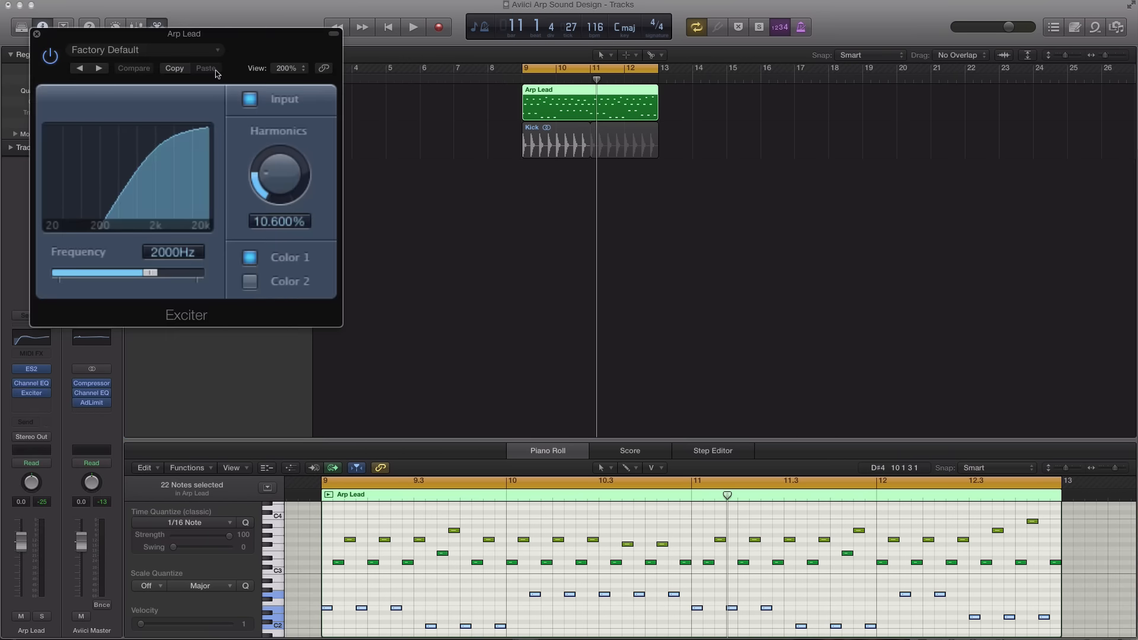
left_click_drag(235, 50, 562, 174)
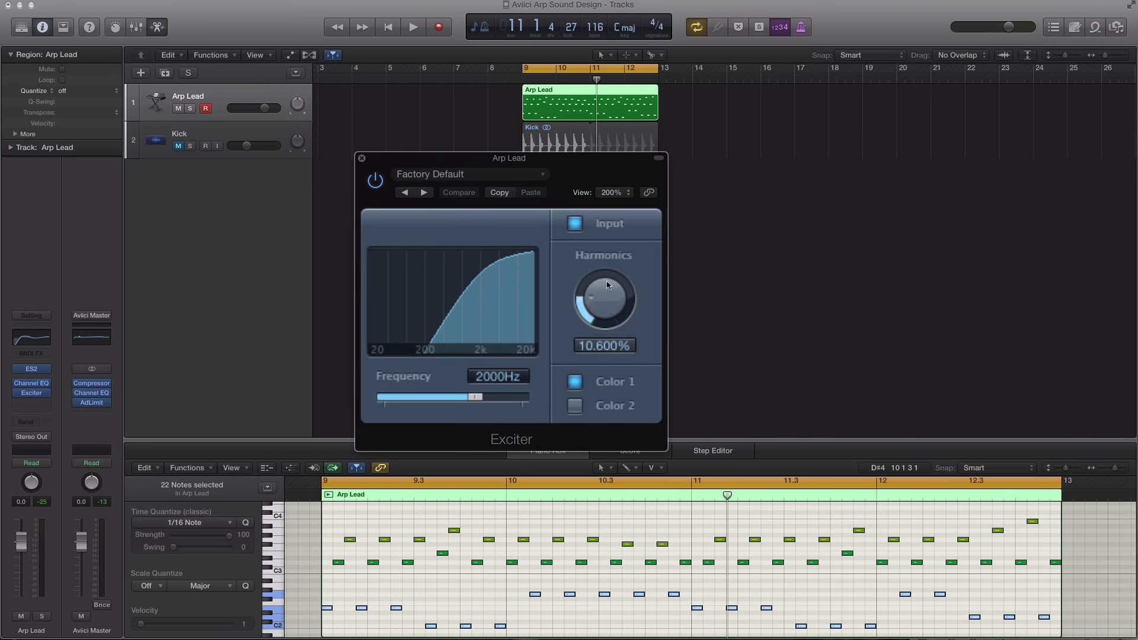
- Set the Exciter's harmonics to 12.5% and its frequency to 7500 Hz while the loop plays, then close it and stop playback
key("space")
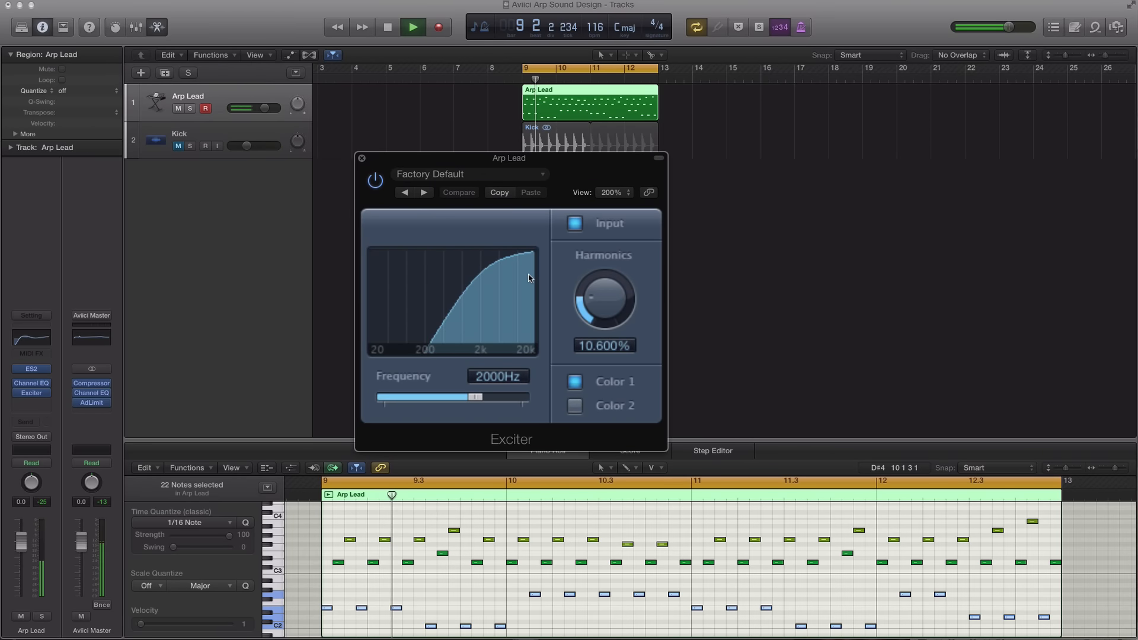
left_click_drag(603, 314, 602, 312)
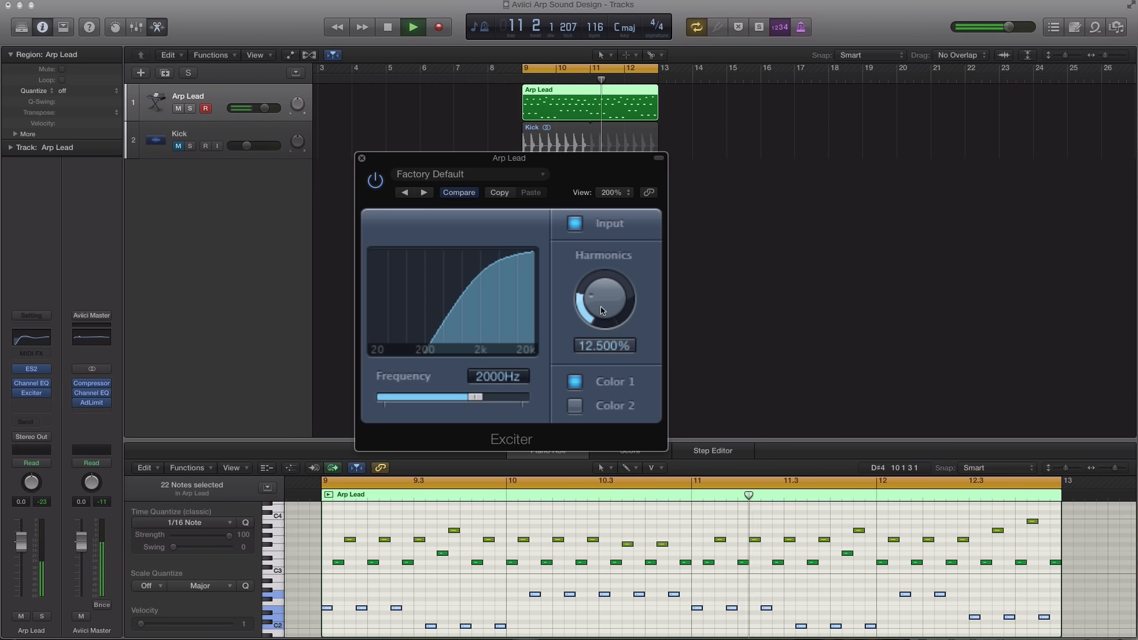
left_click_drag(478, 399, 505, 398)
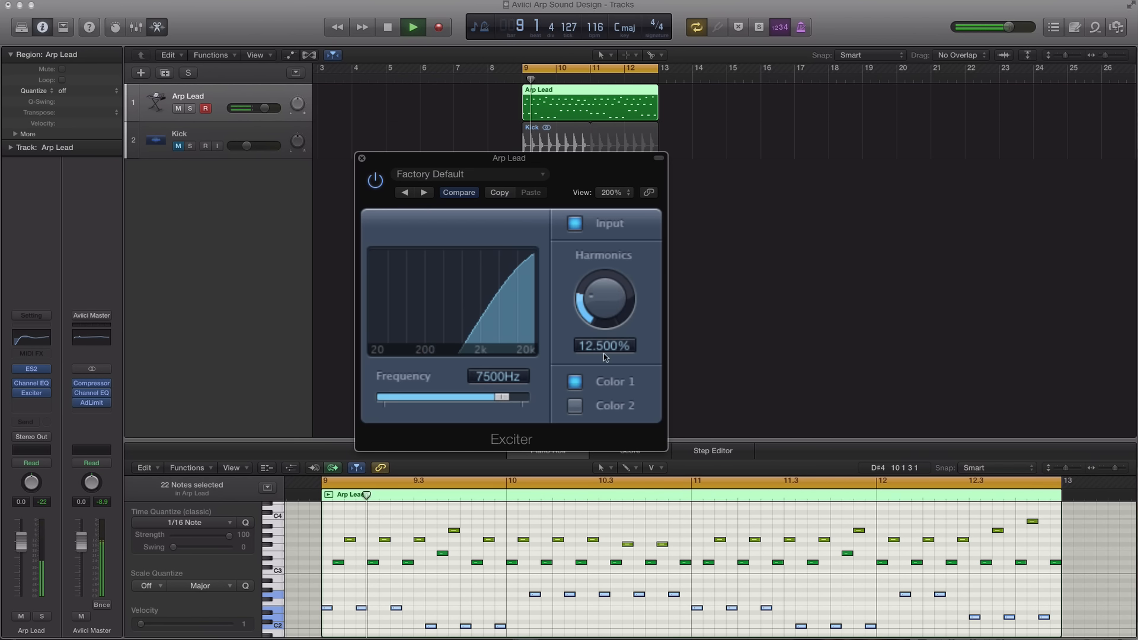
mouse_move(602, 297)
left_mouse_down()
mouse_move(582, 257)
mouse_move(596, 325)
mouse_move(599, 311)
left_mouse_up()
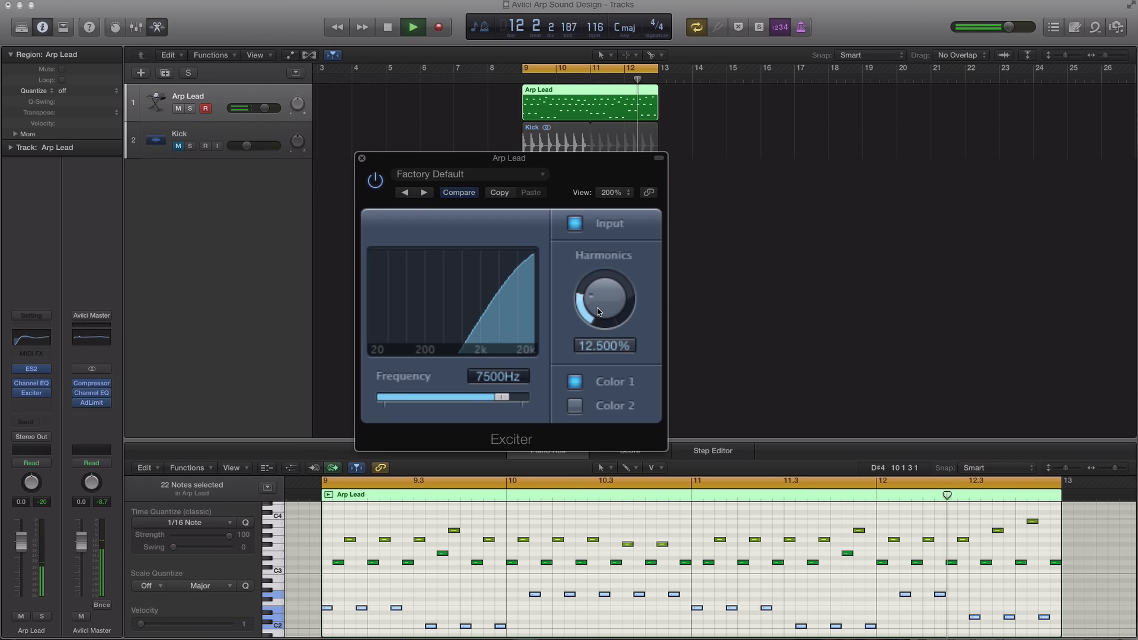
left_click(375, 182)
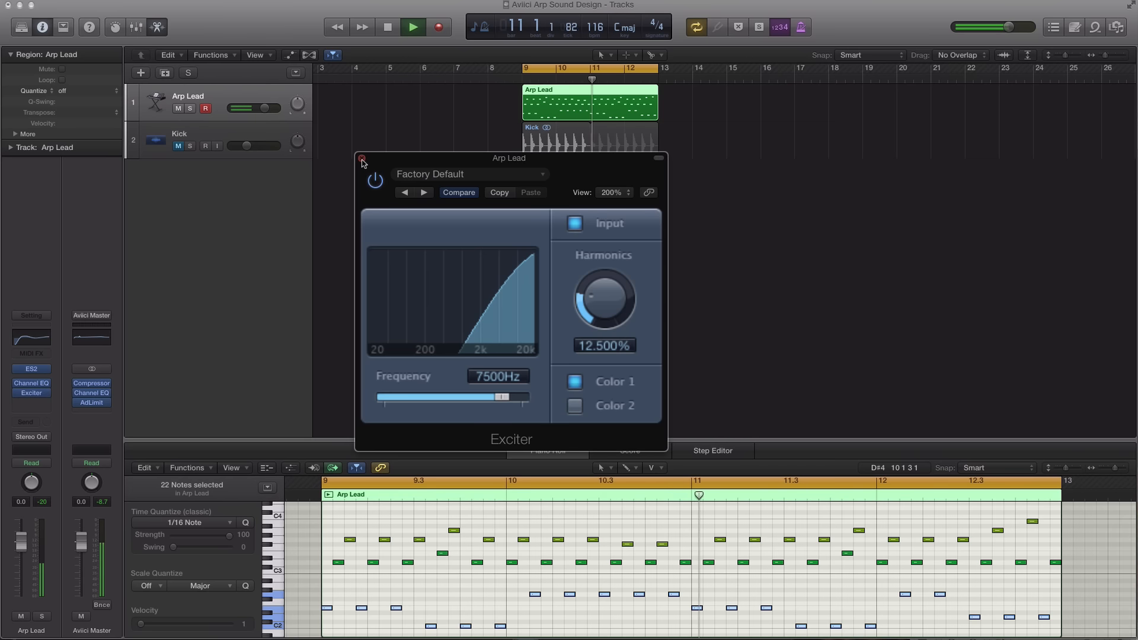
left_click(362, 159)
key("space")
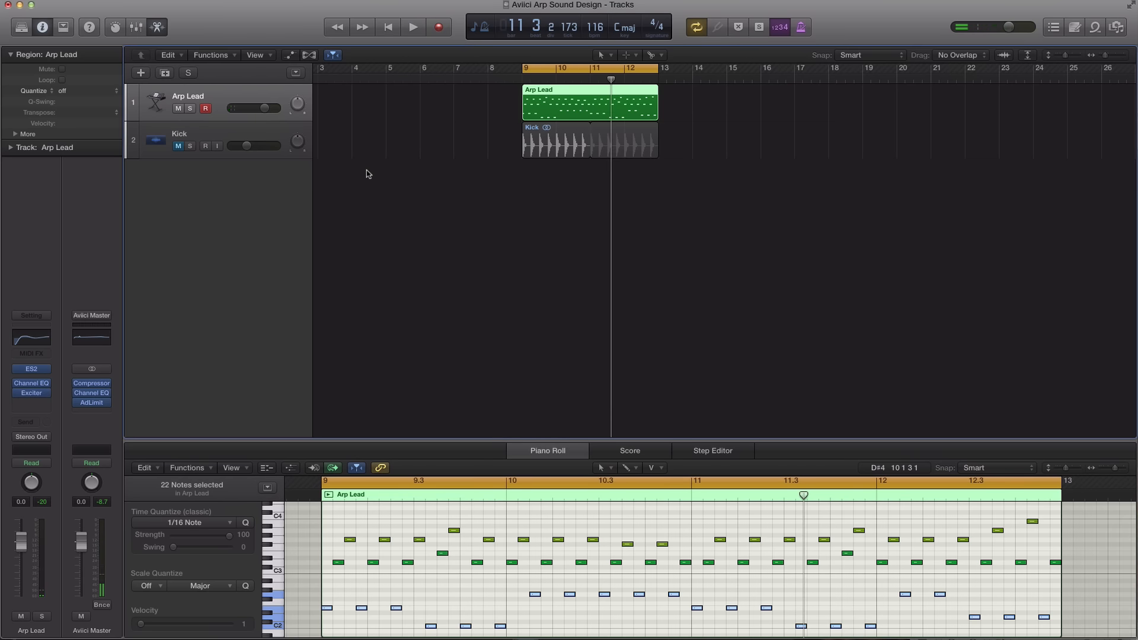
- Insert a Chorus below the Exciter on the Arp Lead channel and set its mix to about 31% during playback
left_click(37, 404)
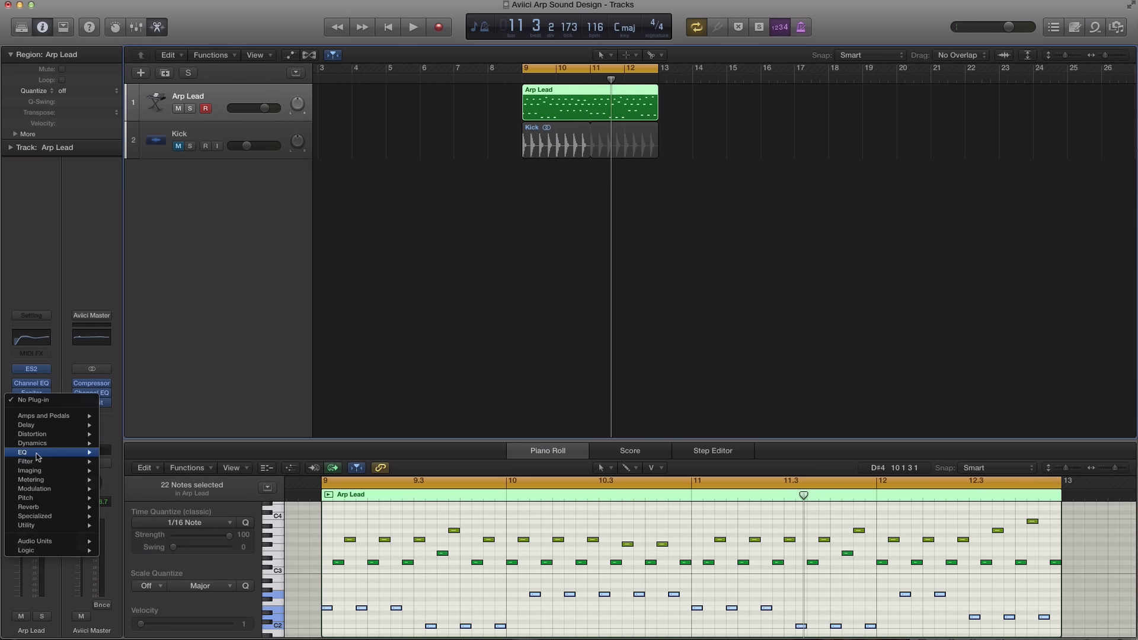
mouse_move(47, 443)
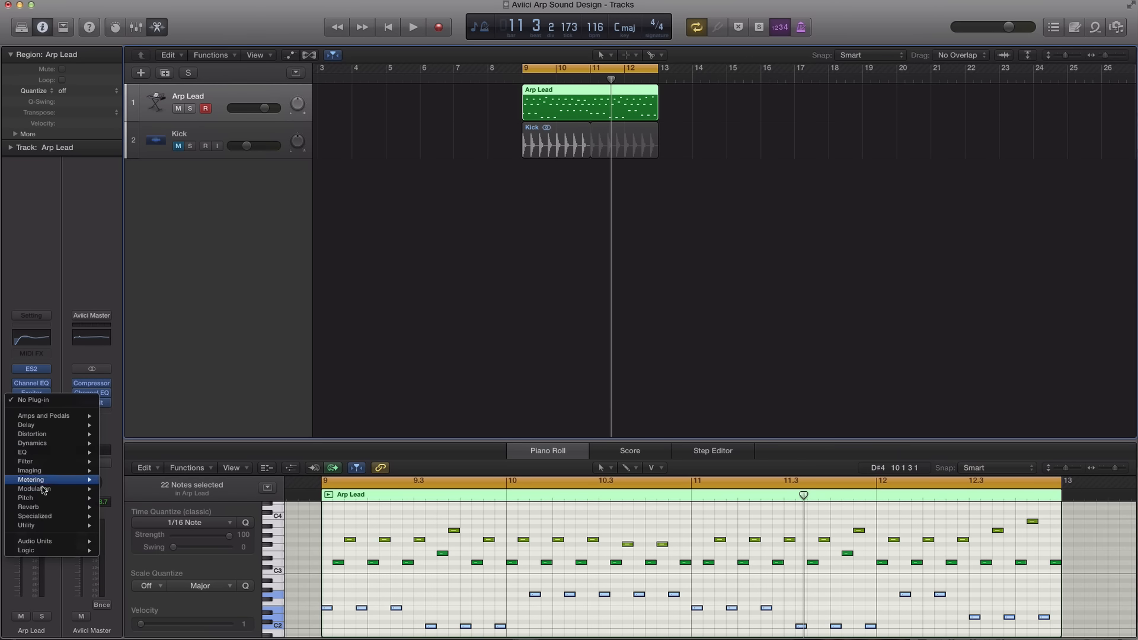
mouse_move(53, 490)
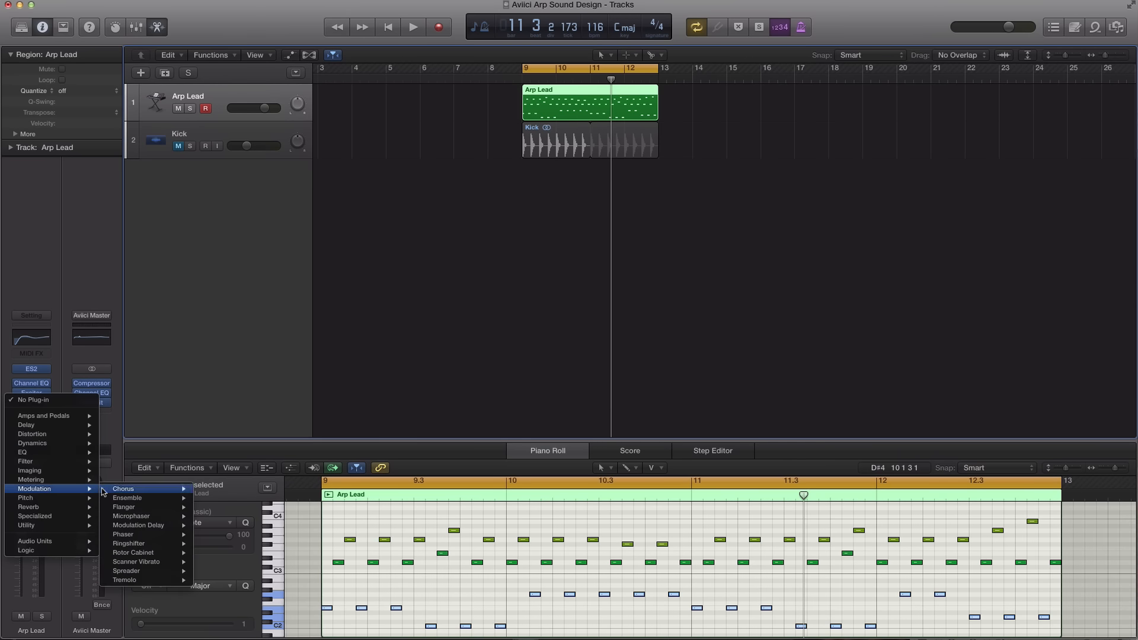
left_click(206, 493)
key("space")
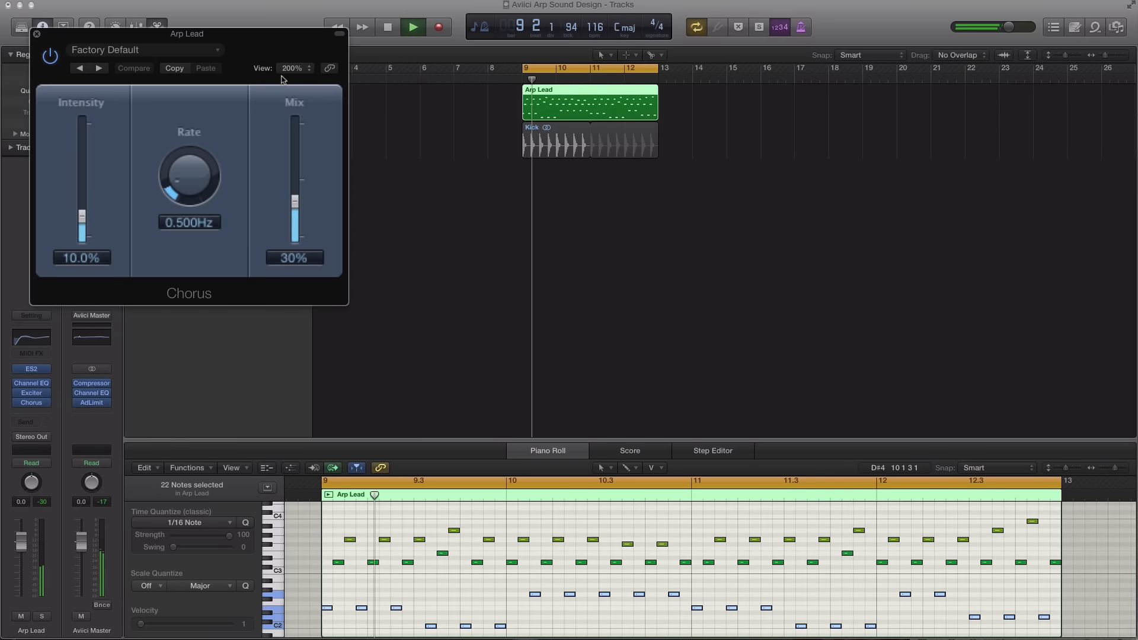
left_click_drag(278, 63, 632, 246)
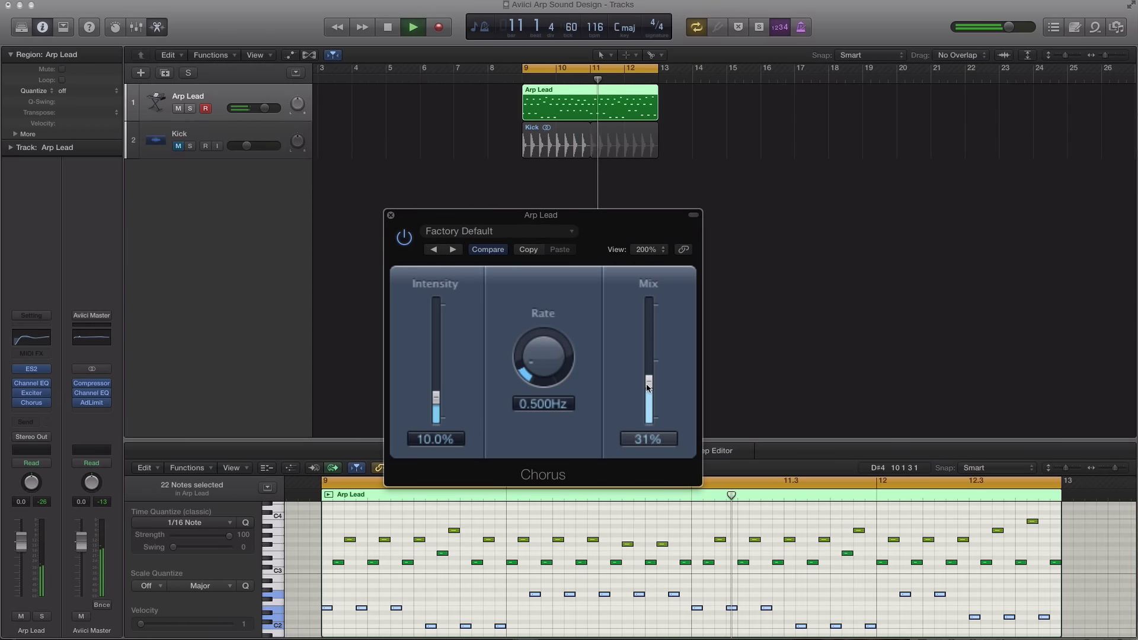
left_click_drag(648, 388, 648, 386)
key("space")
left_click(391, 215)
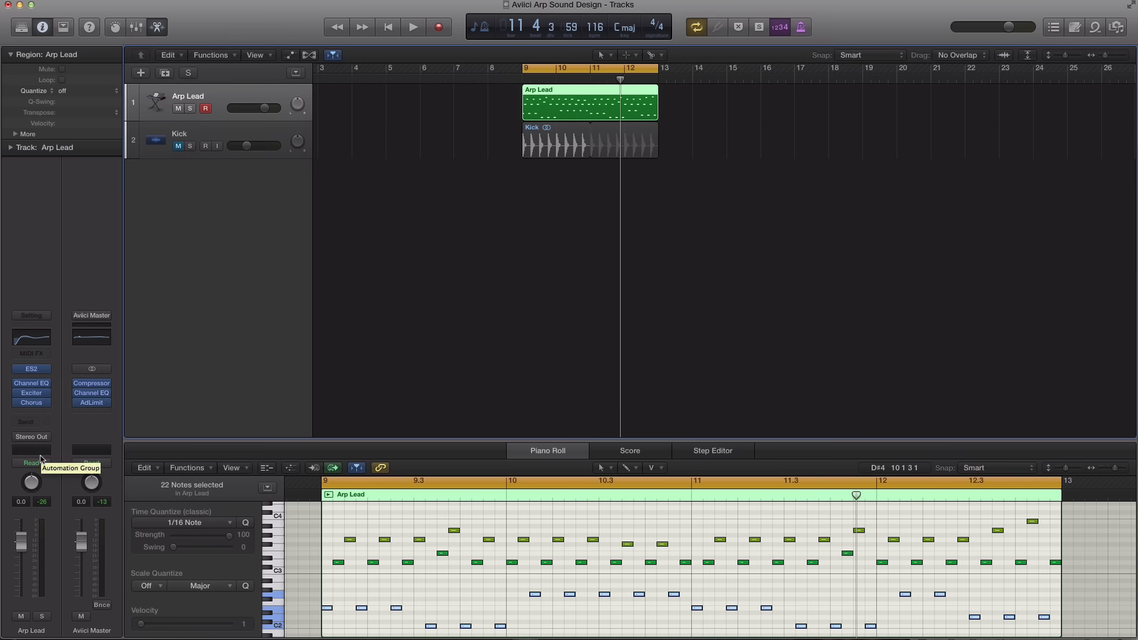
- Add a send to Bus 6 on the Arp Lead channel
left_click(27, 422)
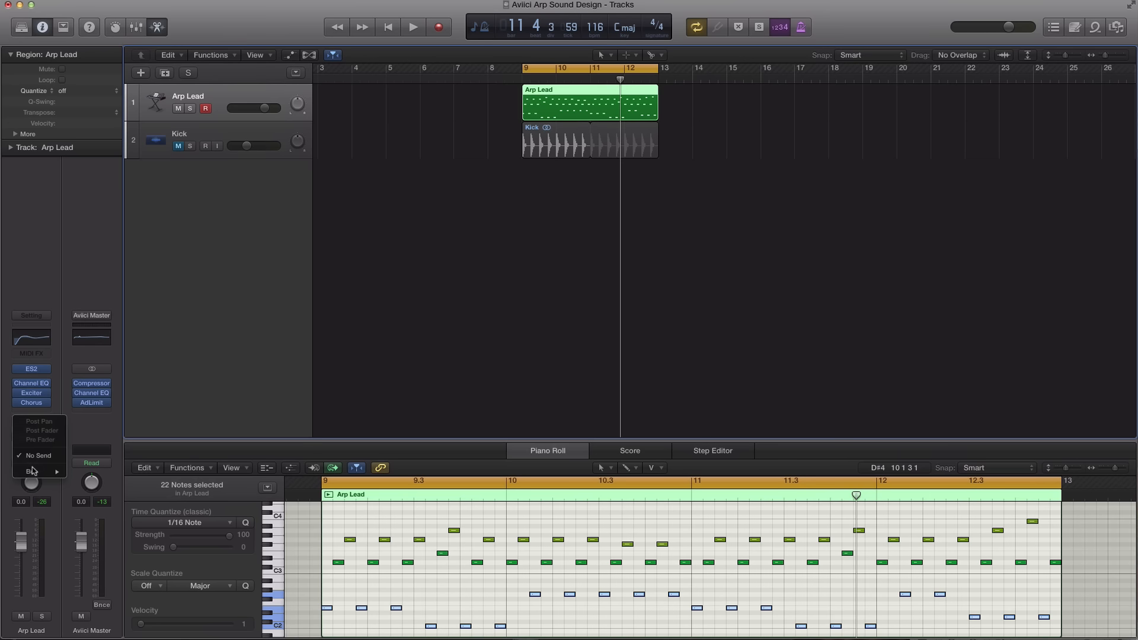
mouse_move(37, 474)
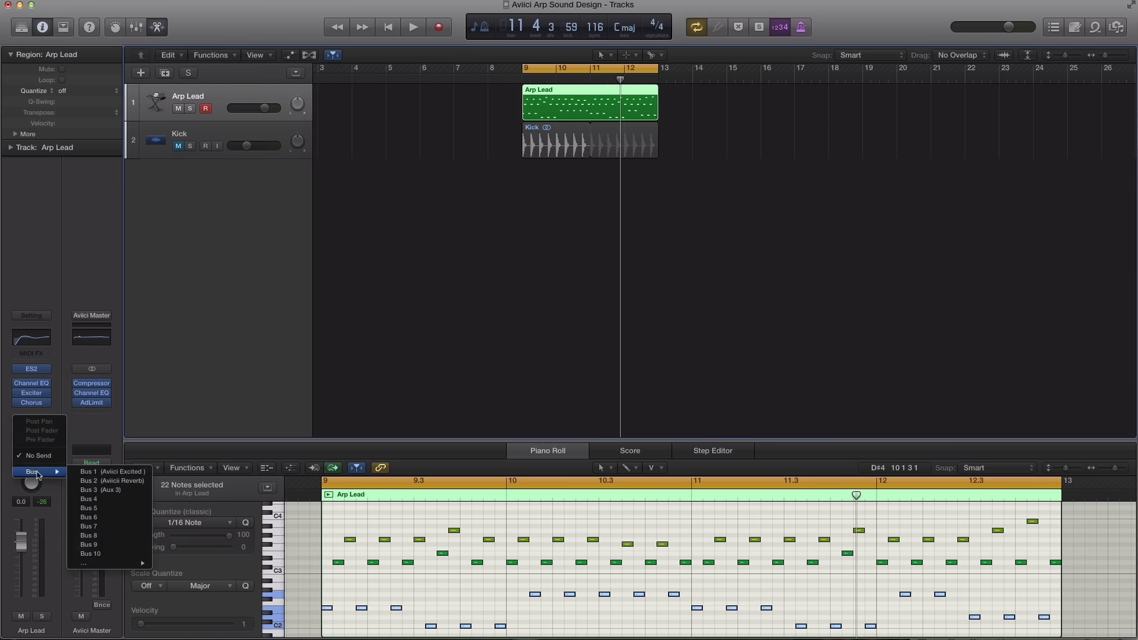
left_click(92, 517)
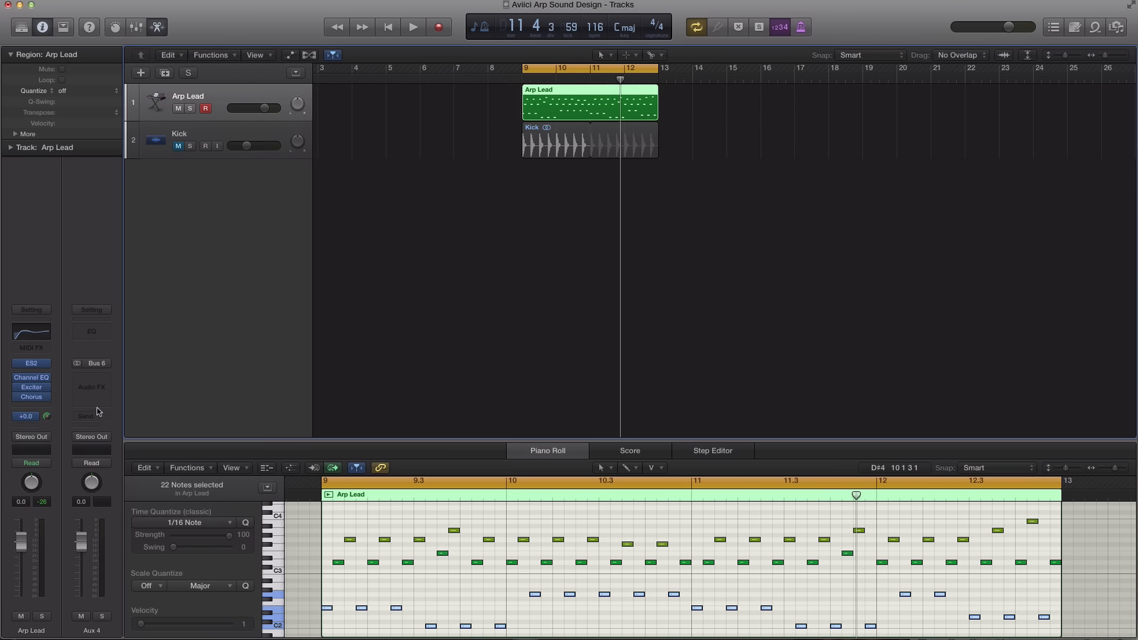
- Insert a PlatinumVerb on the Aux 4 reverb bus, start playback and place its window over the arrangement
left_click(100, 380)
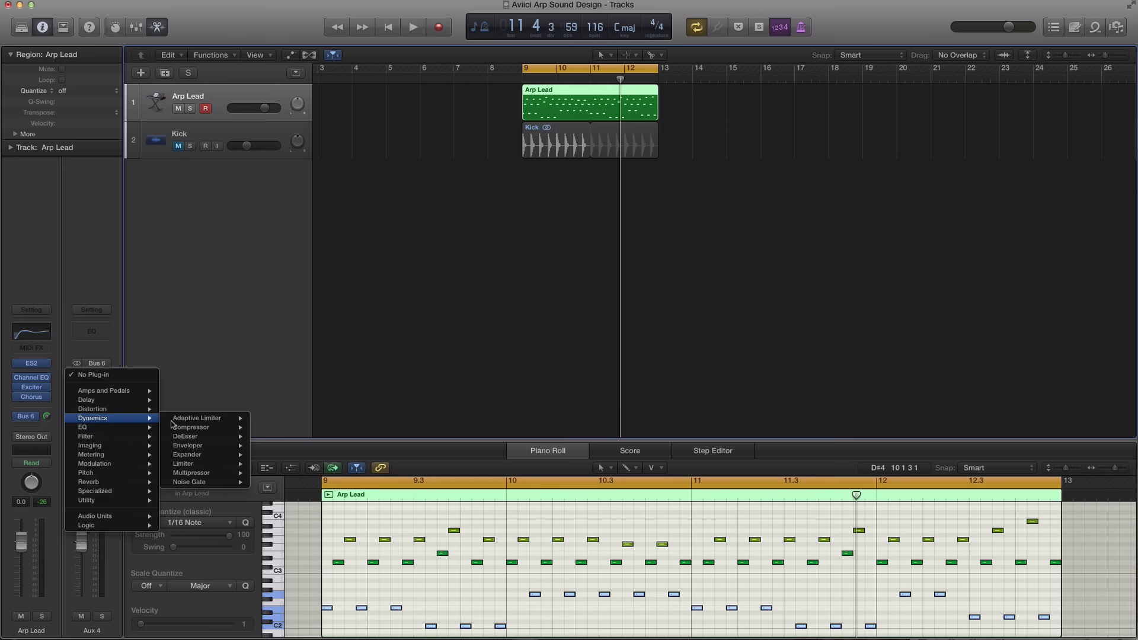
mouse_move(128, 484)
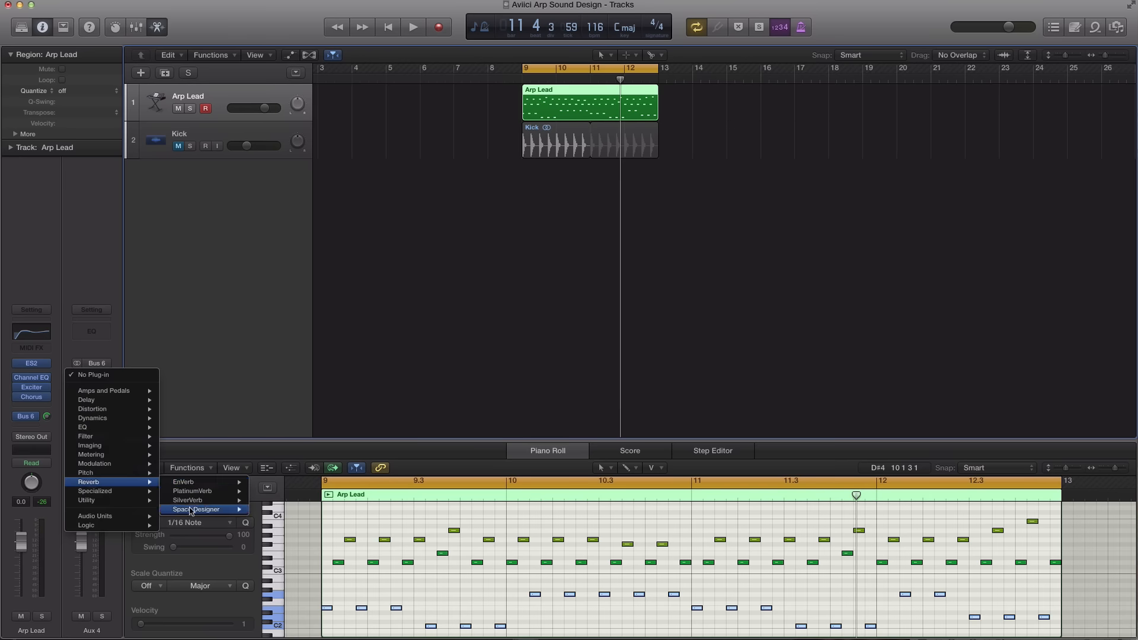
left_click(273, 491)
key("space")
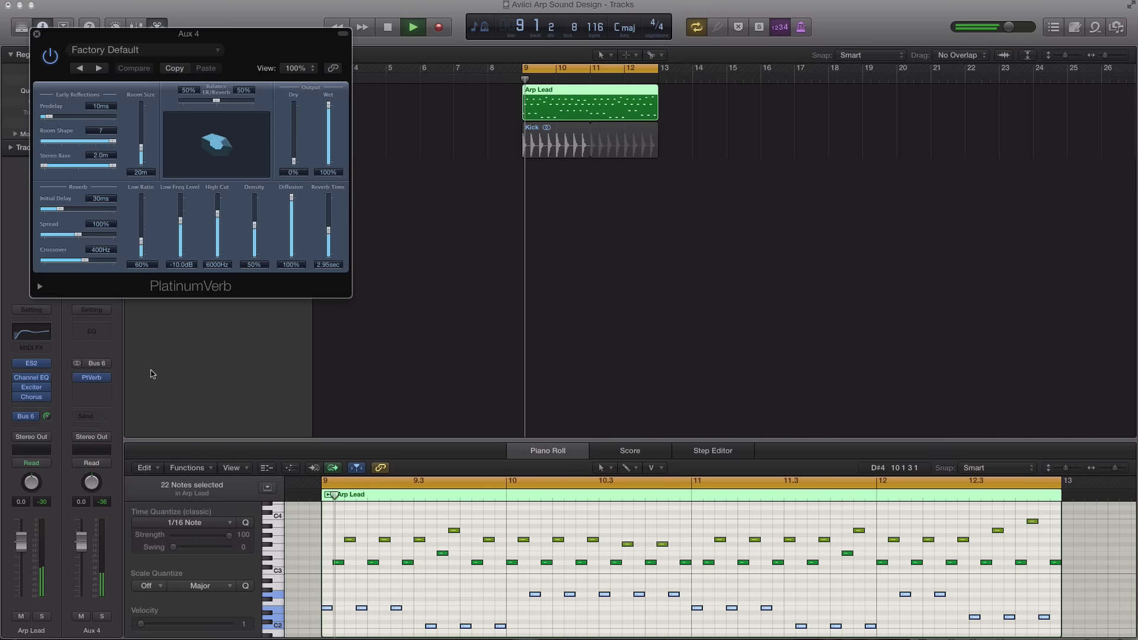
left_click_drag(213, 82, 642, 278)
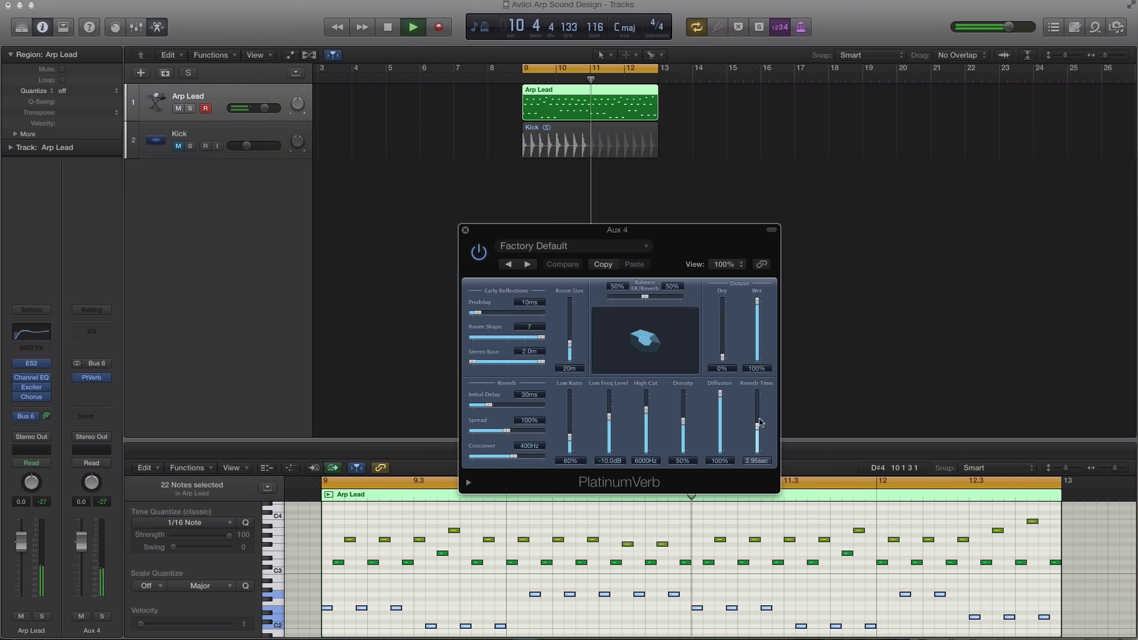
- Set the PlatinumVerb's reverb time to 3.20 sec and density to 65%, close it, and lower the Aux 4 fader to -3.1 dB
left_click_drag(757, 425, 757, 422)
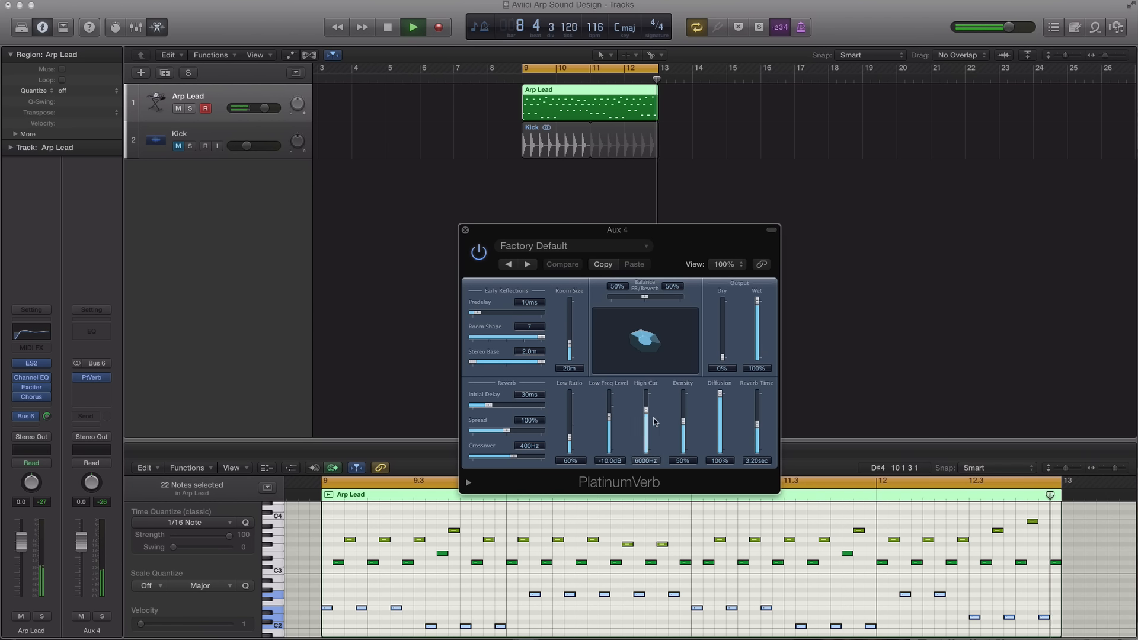
left_click_drag(683, 421, 684, 412)
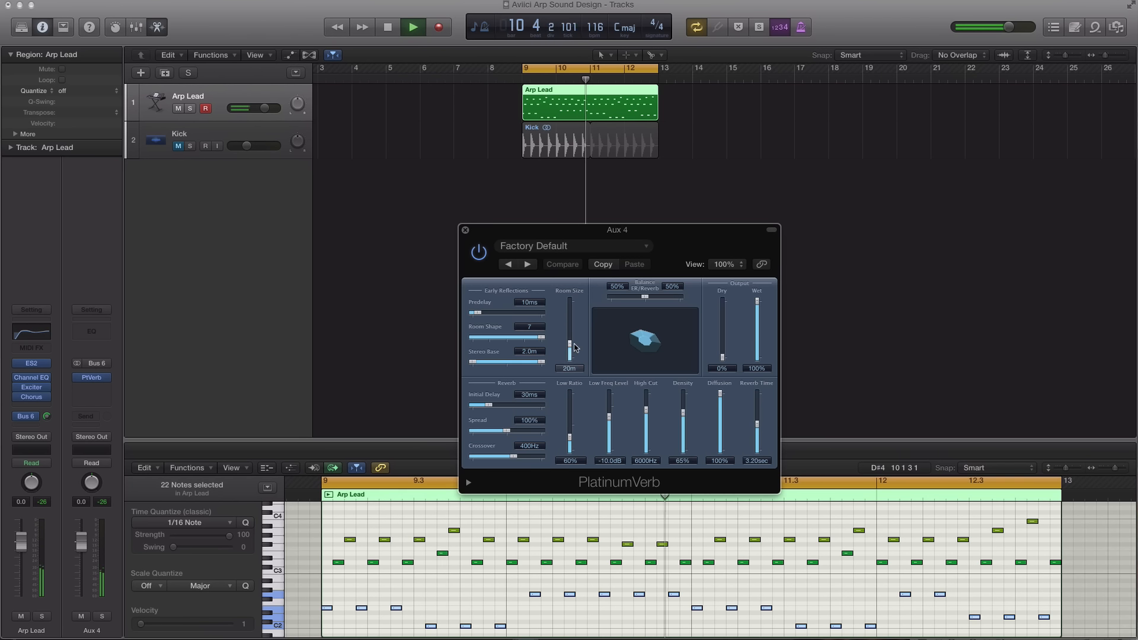
left_click(465, 231)
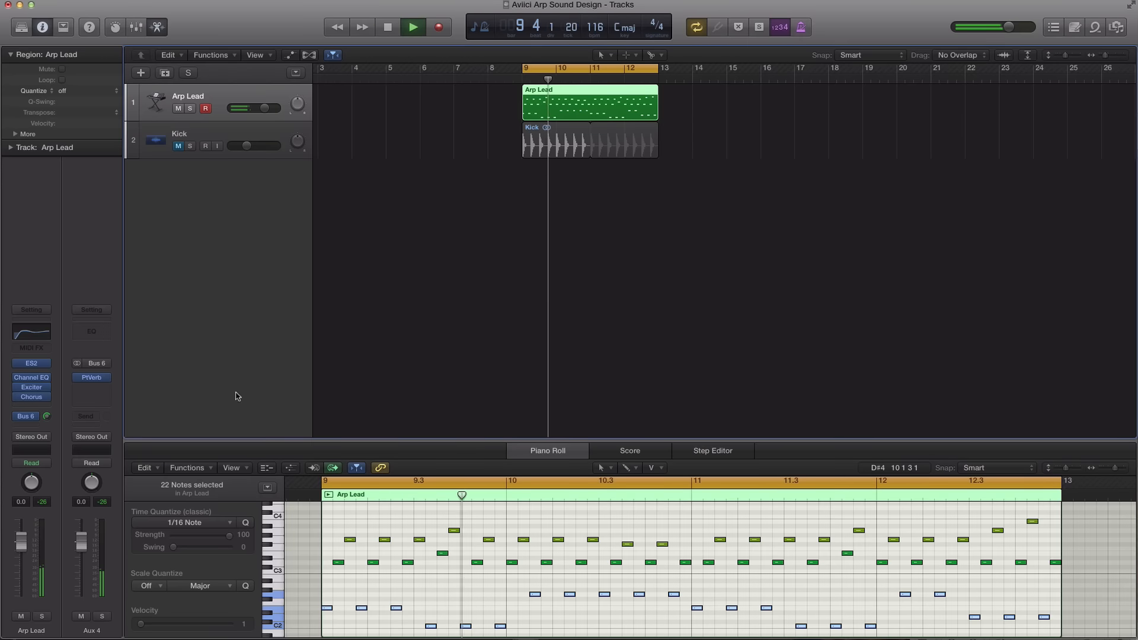
left_click_drag(81, 551, 82, 551)
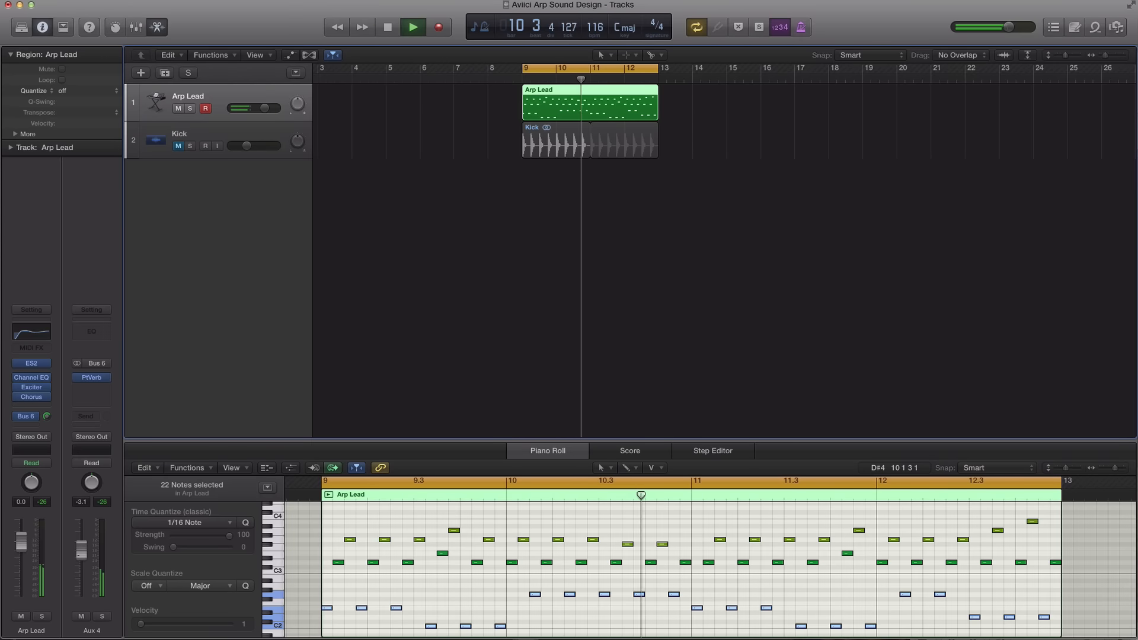
key("space")
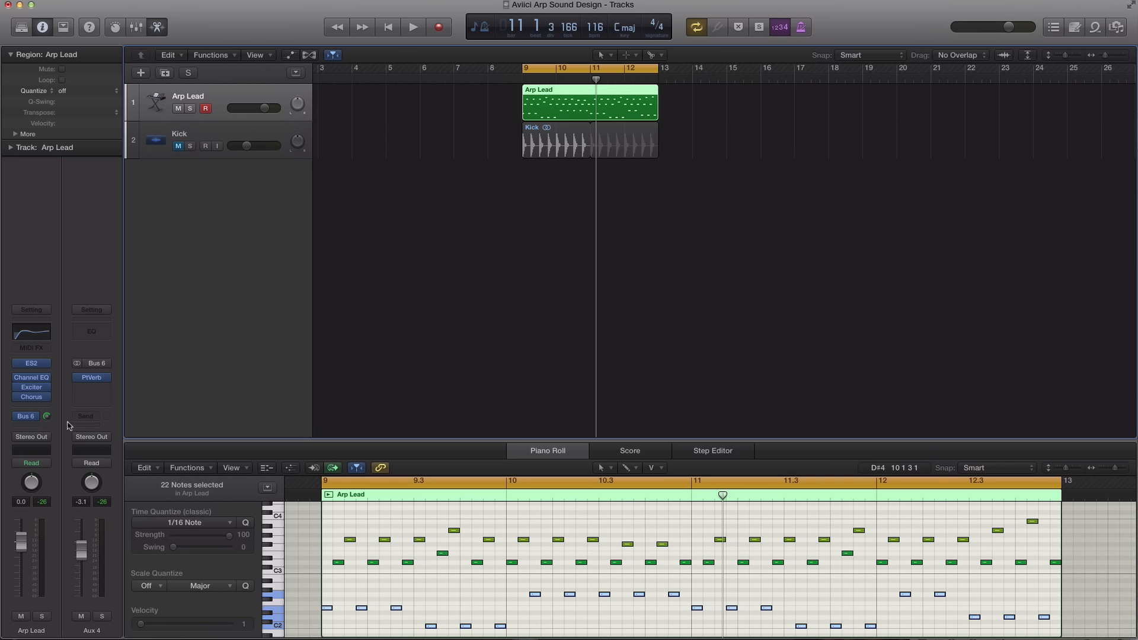
- Add a second send to Bus 7 on the Arp Lead channel at a level of about -9.6 dB
left_click(38, 407)
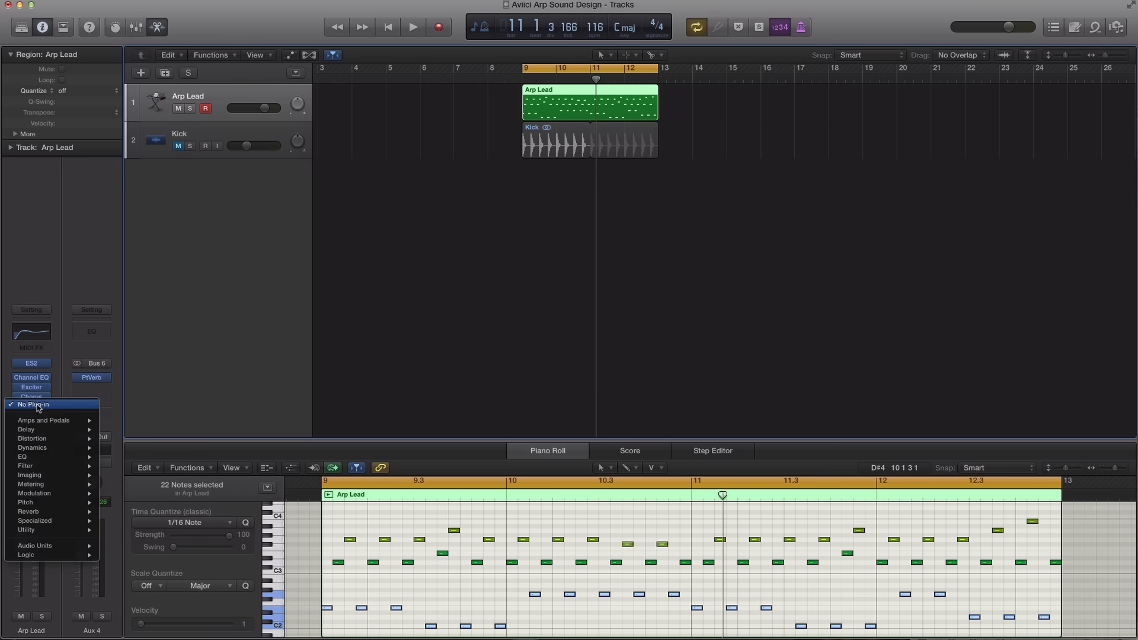
left_click(181, 397)
left_click(29, 417)
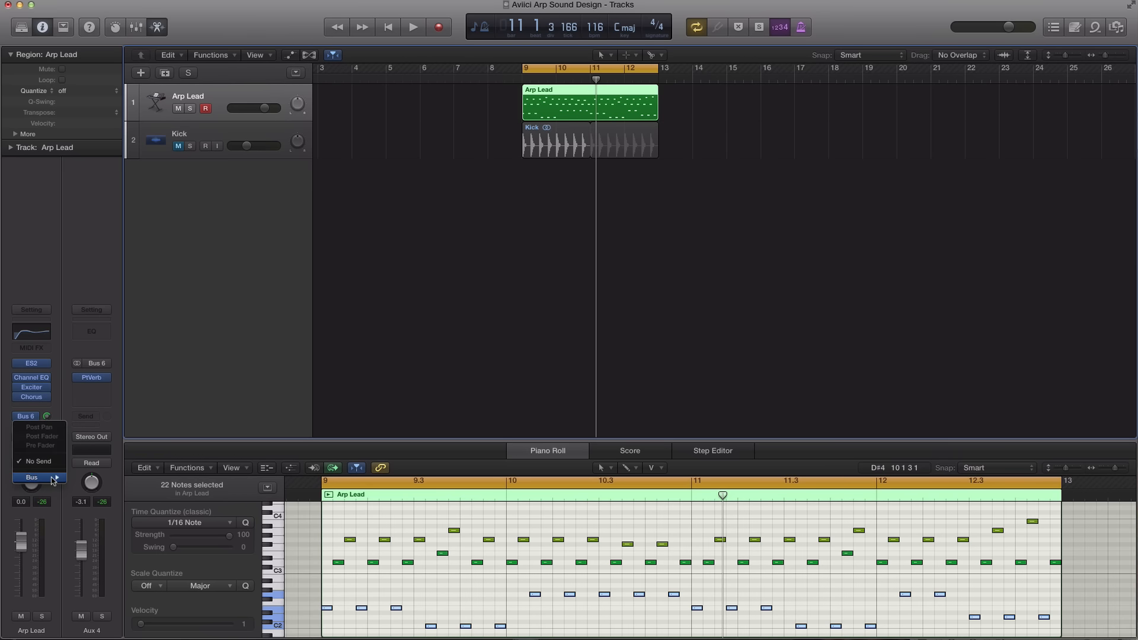
mouse_move(53, 480)
left_click(100, 537)
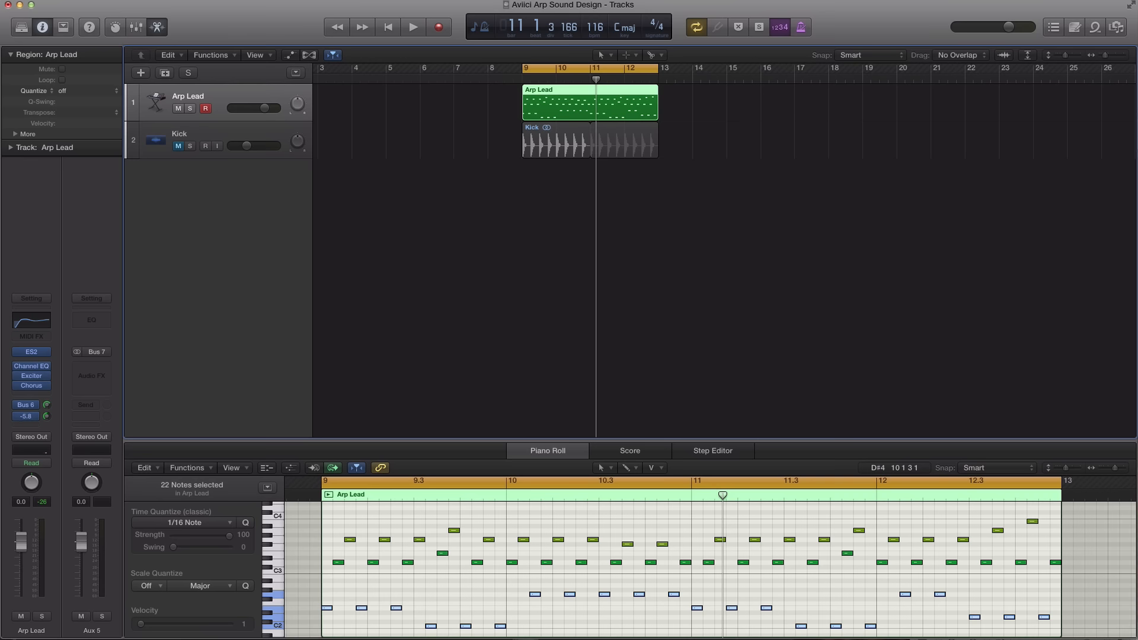
- Insert a stereo Stereo Delay on the Aux 5 channel fed by Bus 7
left_click(100, 375)
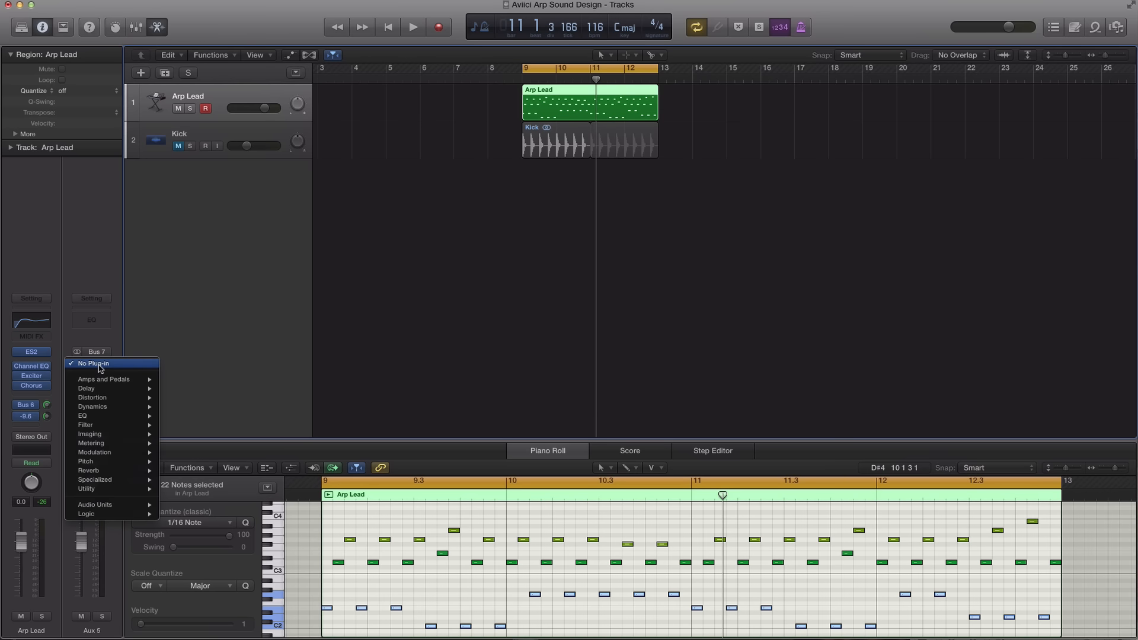
mouse_move(111, 391)
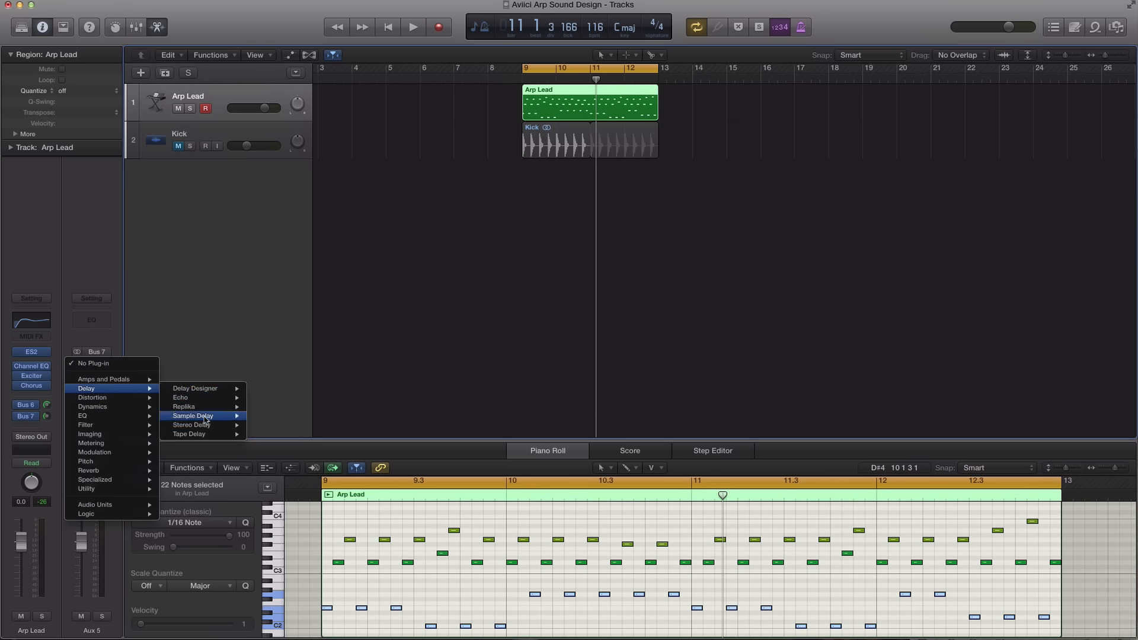
mouse_move(202, 428)
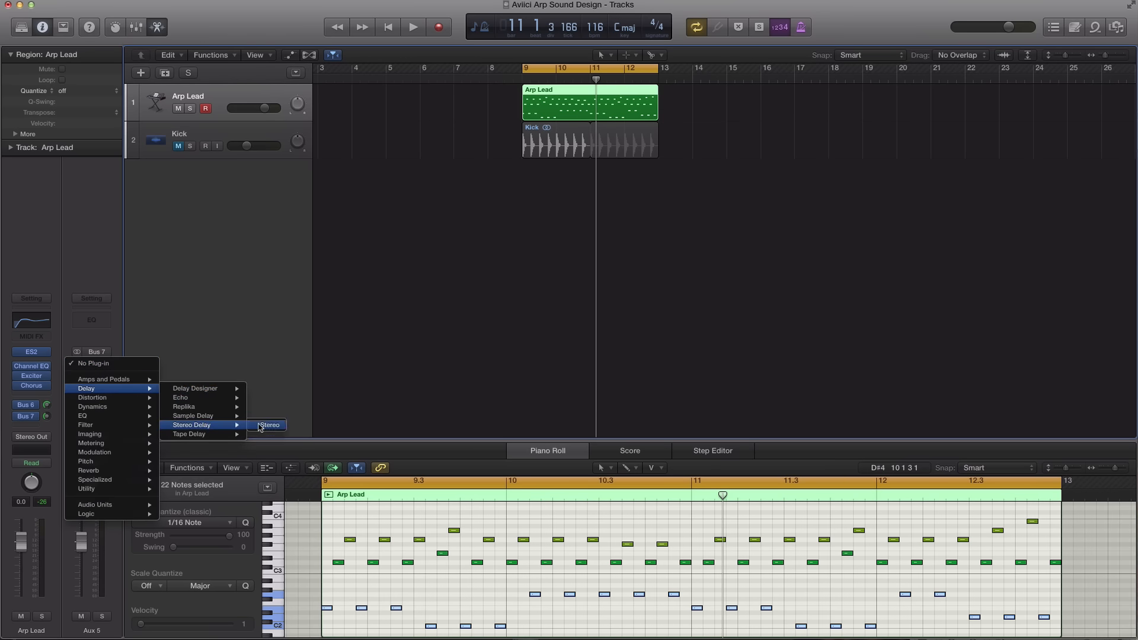
left_click(260, 425)
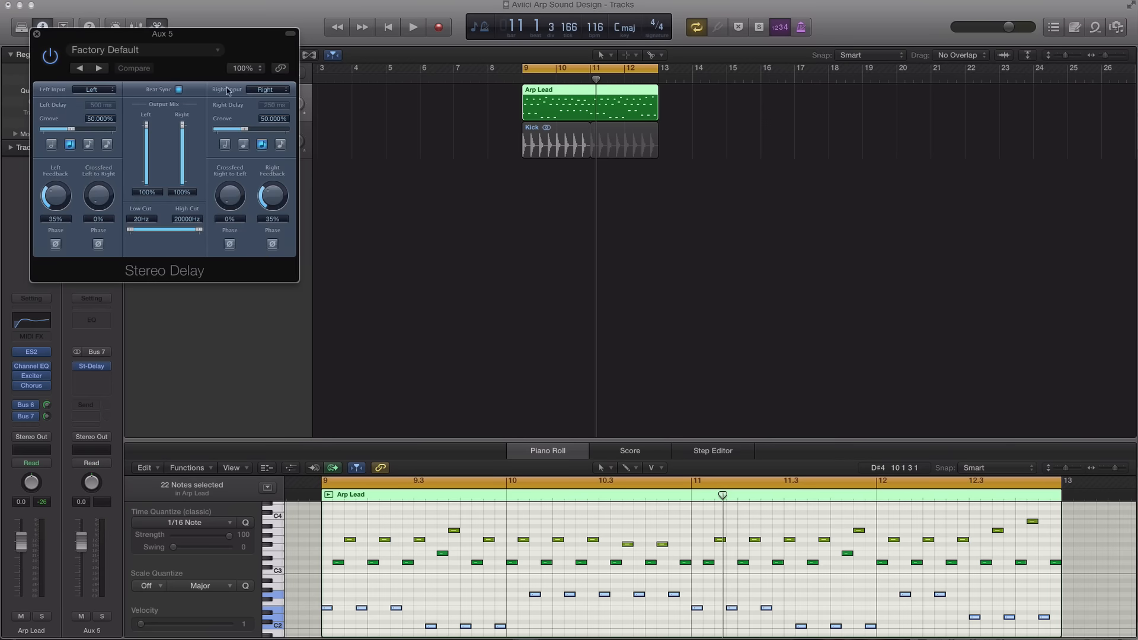
- Load the 1\8 Note Dotted preset in the Stereo Delay and place its window over the arrangement while the loop plays
left_click(197, 56)
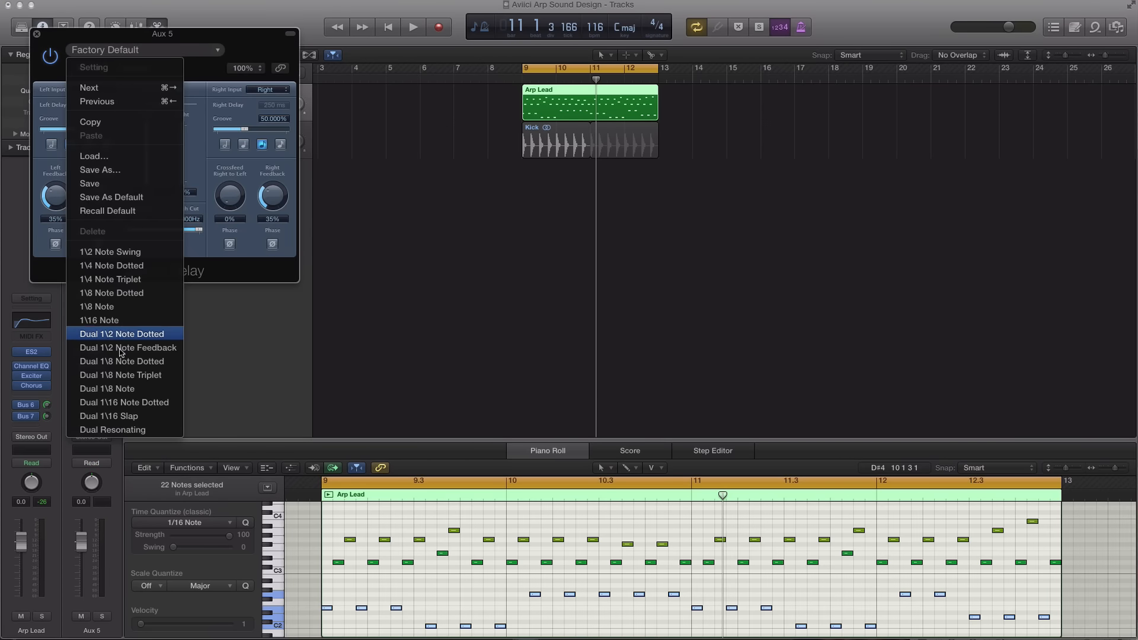
left_click(113, 294)
key("space")
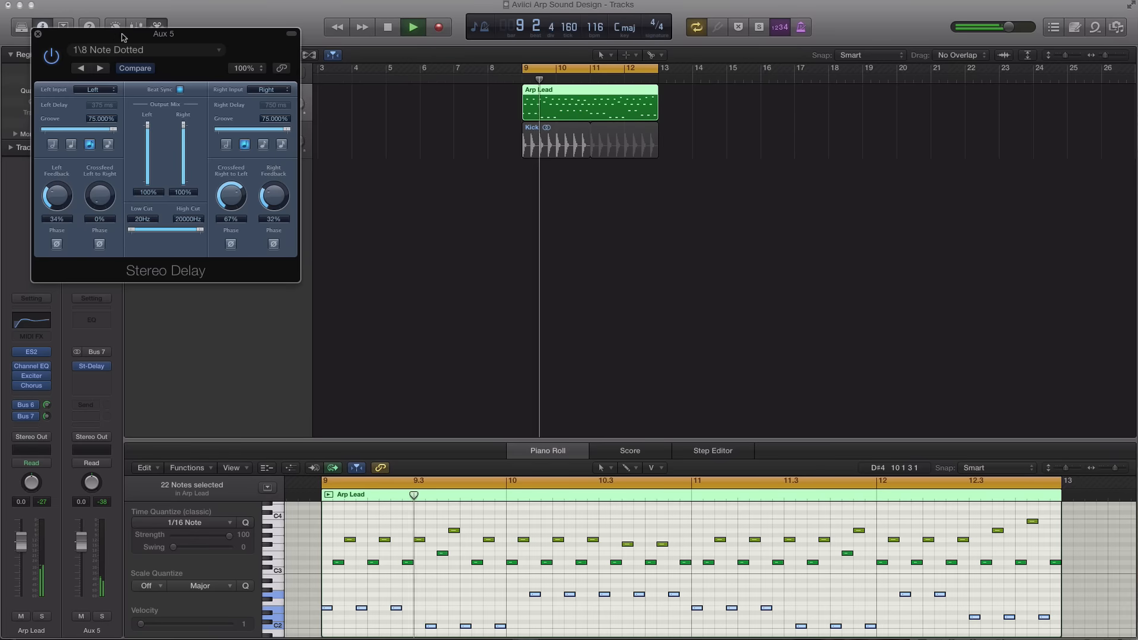
left_click_drag(123, 38, 502, 259)
- Audition Aux 5 with its solo toggled on and off, lower its fader to -5.5 dB, and close the Stereo Delay
left_click(102, 617)
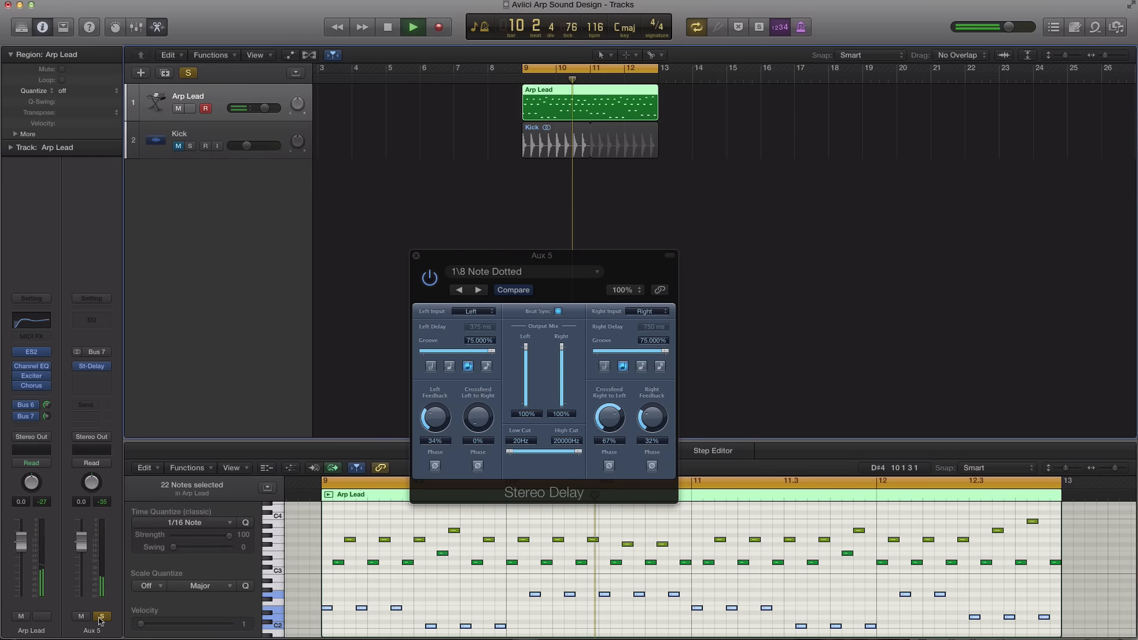
left_click(102, 617)
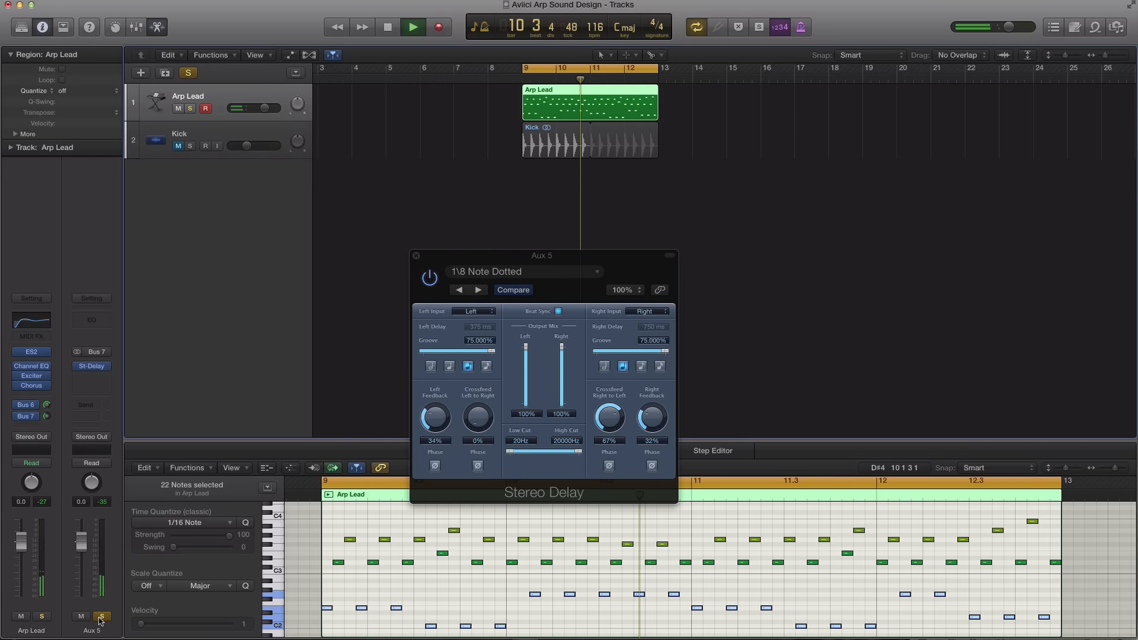
left_click(414, 255)
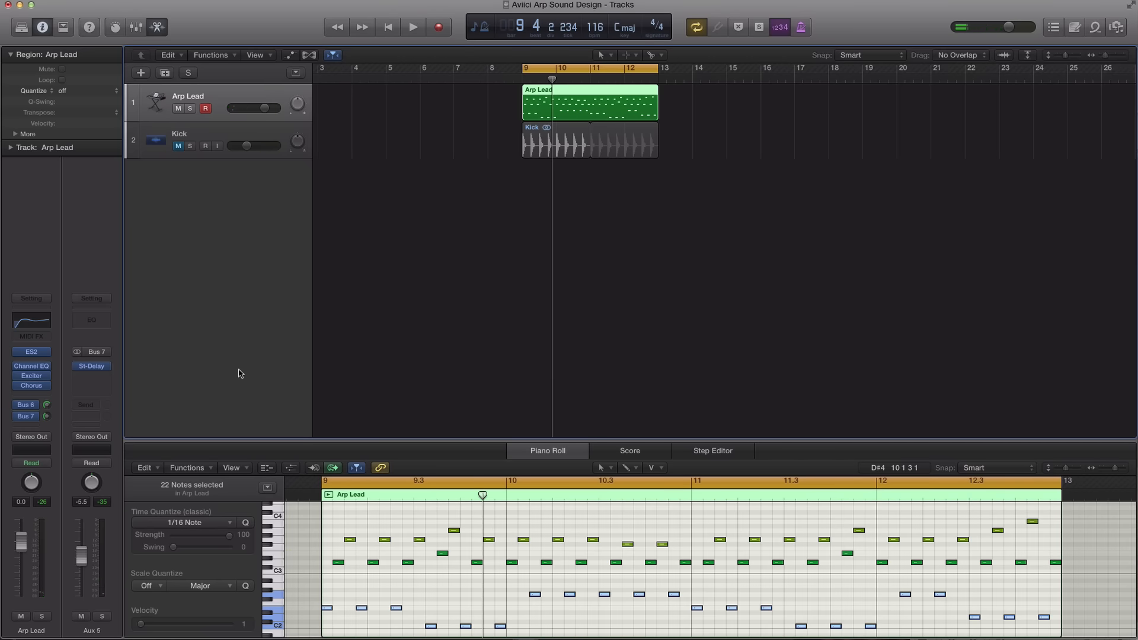
- Insert a Sample Delay below the Chorus on the Arp Lead channel and set its left delay to about 202 samples
left_click(39, 396)
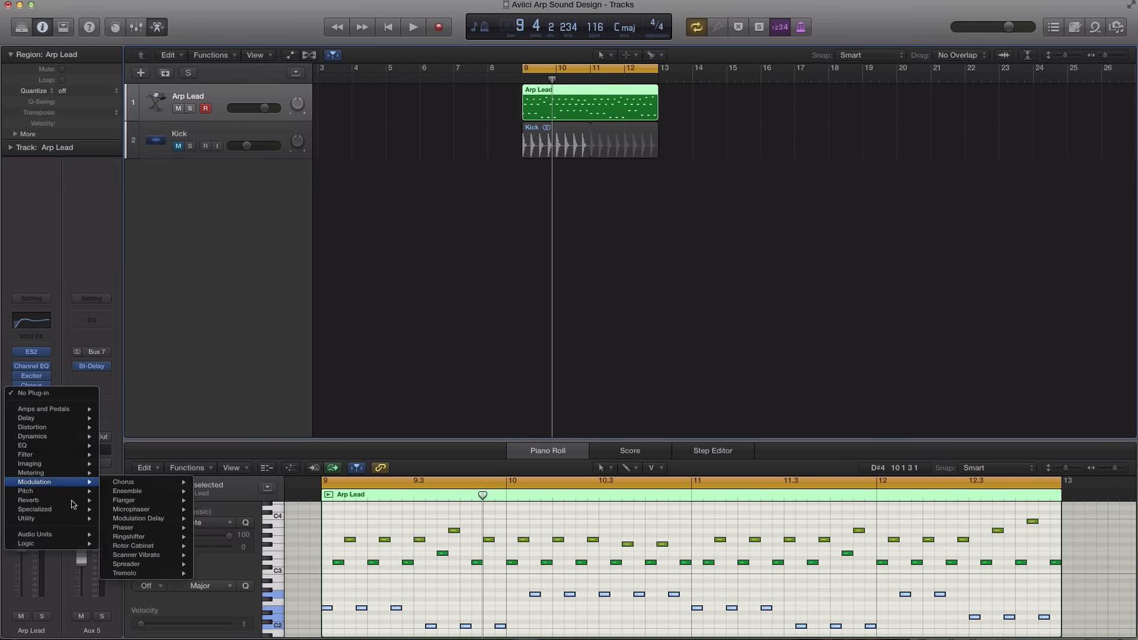
mouse_move(55, 422)
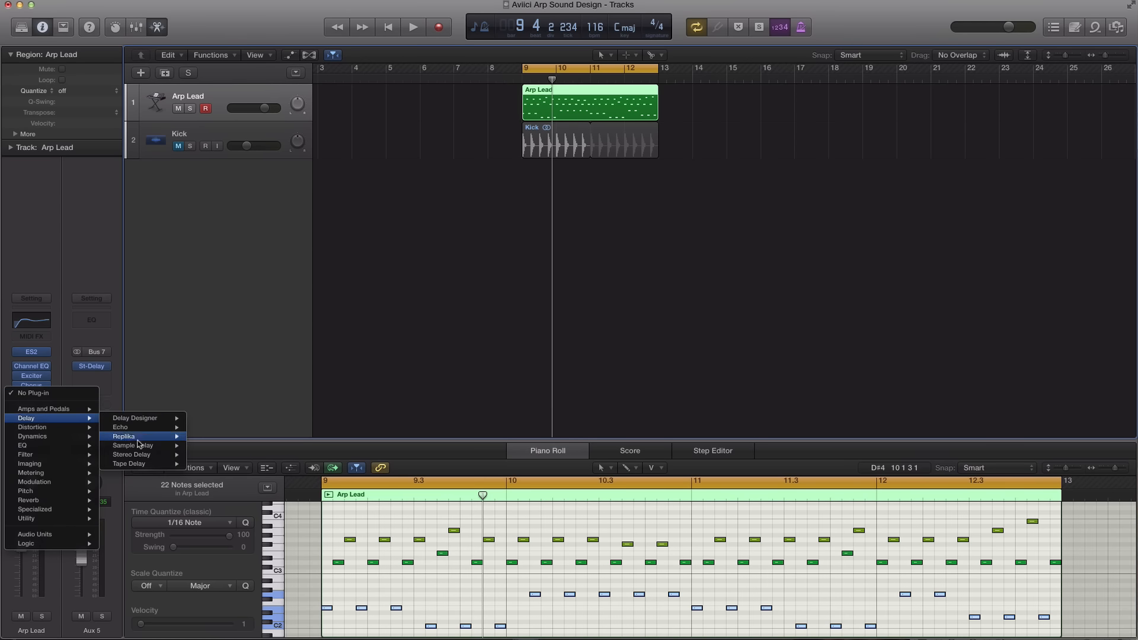
mouse_move(148, 448)
left_click(204, 447)
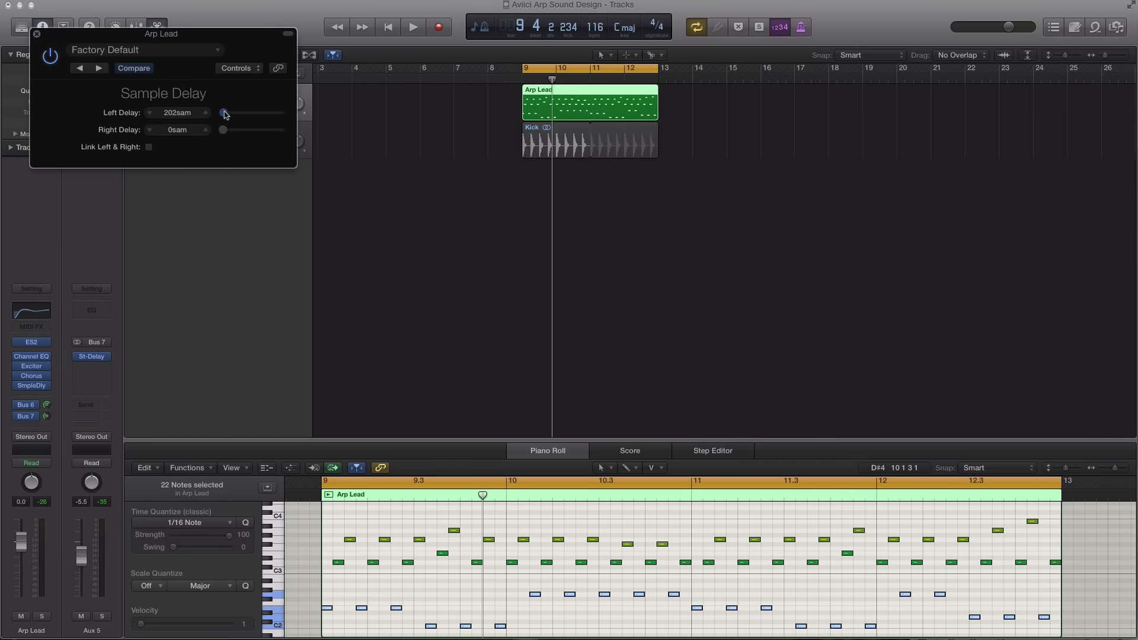
- Compare left delays of 0 and 202 samples during playback, keep 202, and close the Sample Delay
key("space")
left_click_drag(224, 113, 215, 114)
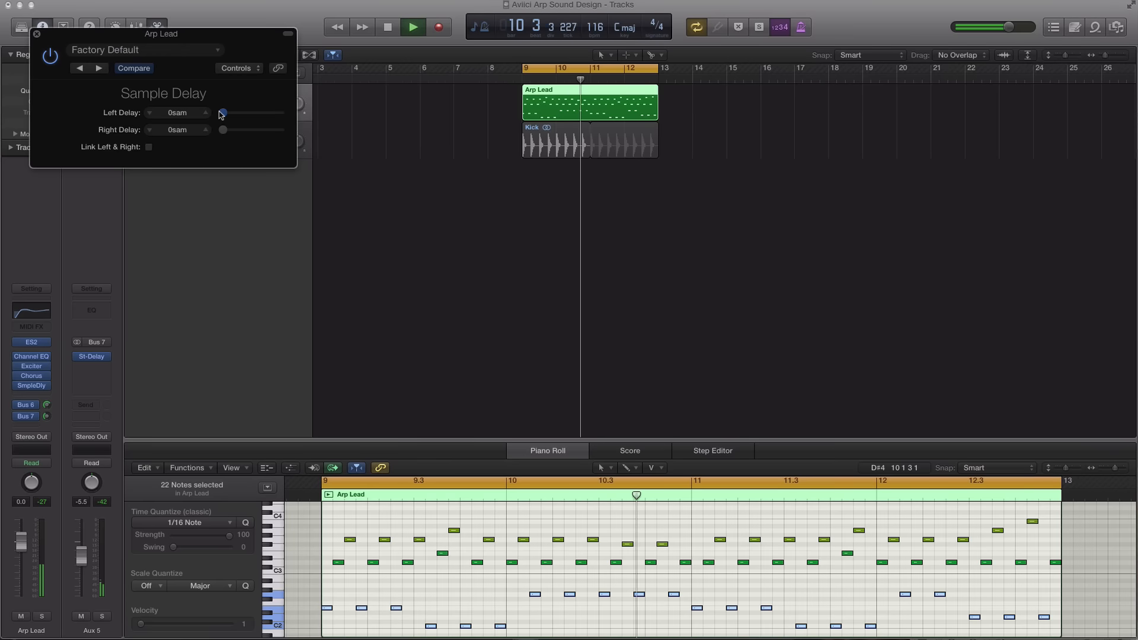
left_click_drag(222, 115, 225, 115)
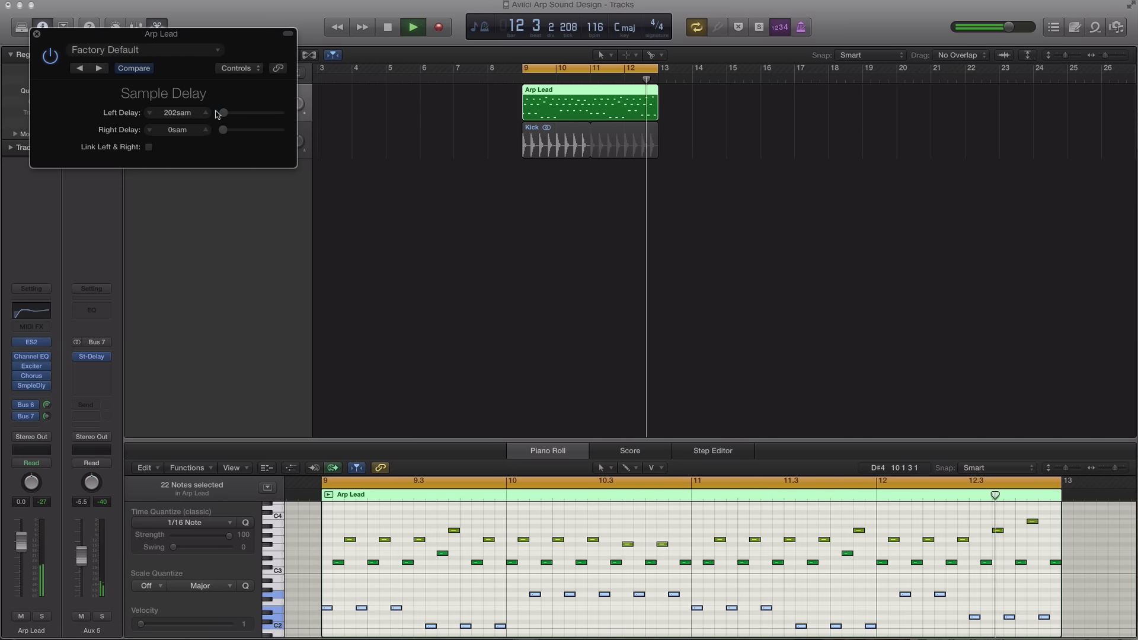
left_click(37, 35)
key("space")
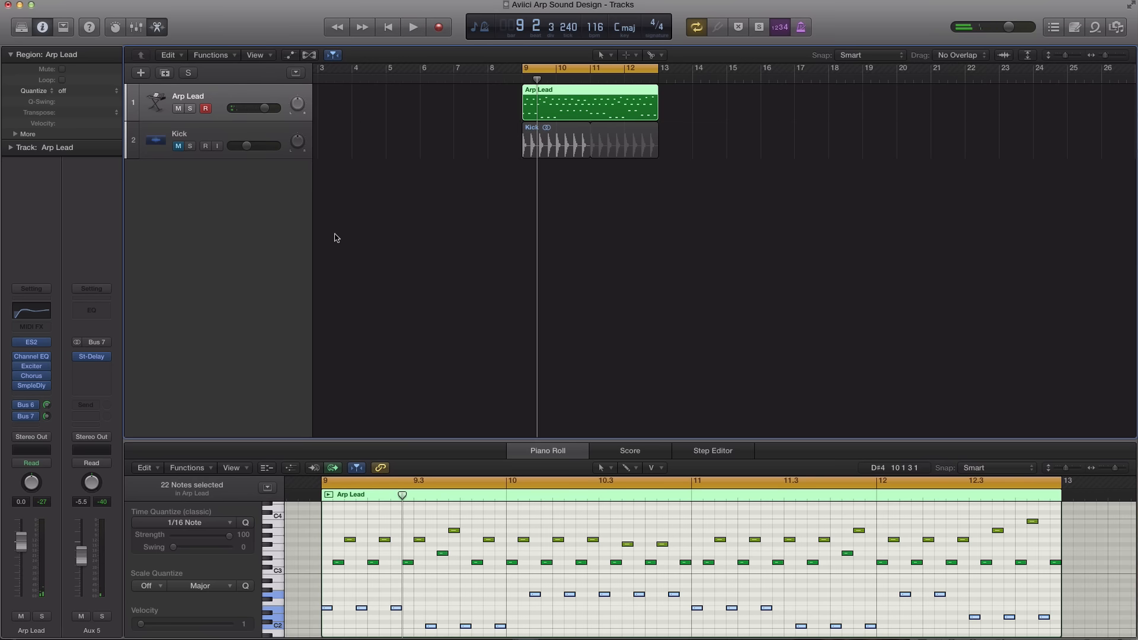
key("space")
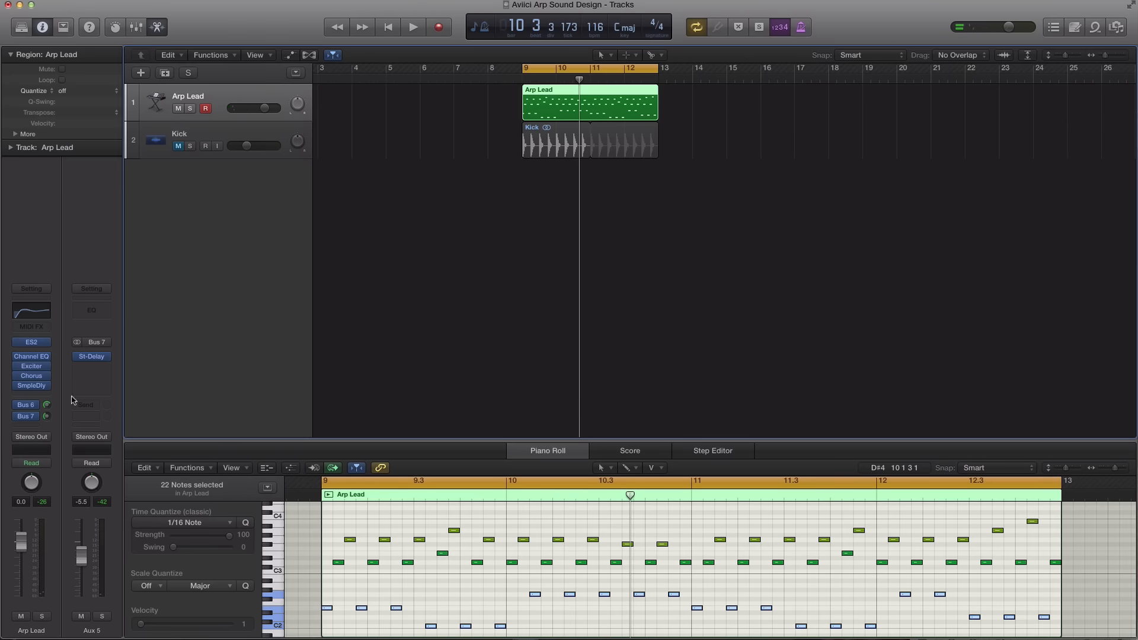
- Insert a stereo Compressor below the Sample Delay on the Arp Lead channel, start playback and place its window over the arrangement
left_click(37, 396)
mouse_move(66, 438)
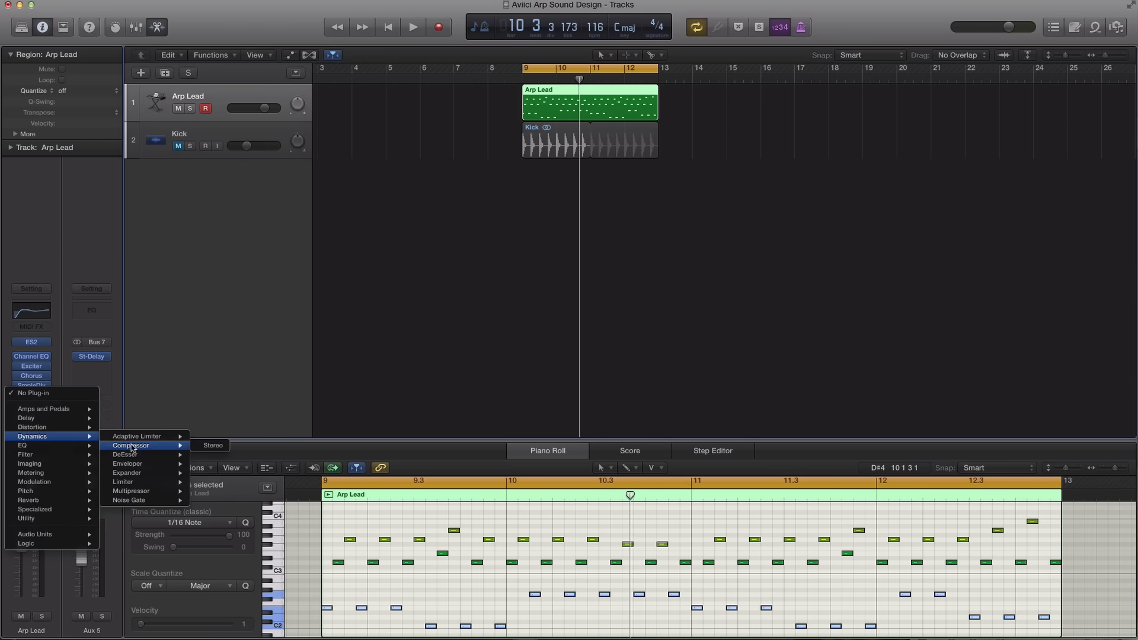
left_click(199, 446)
key("space")
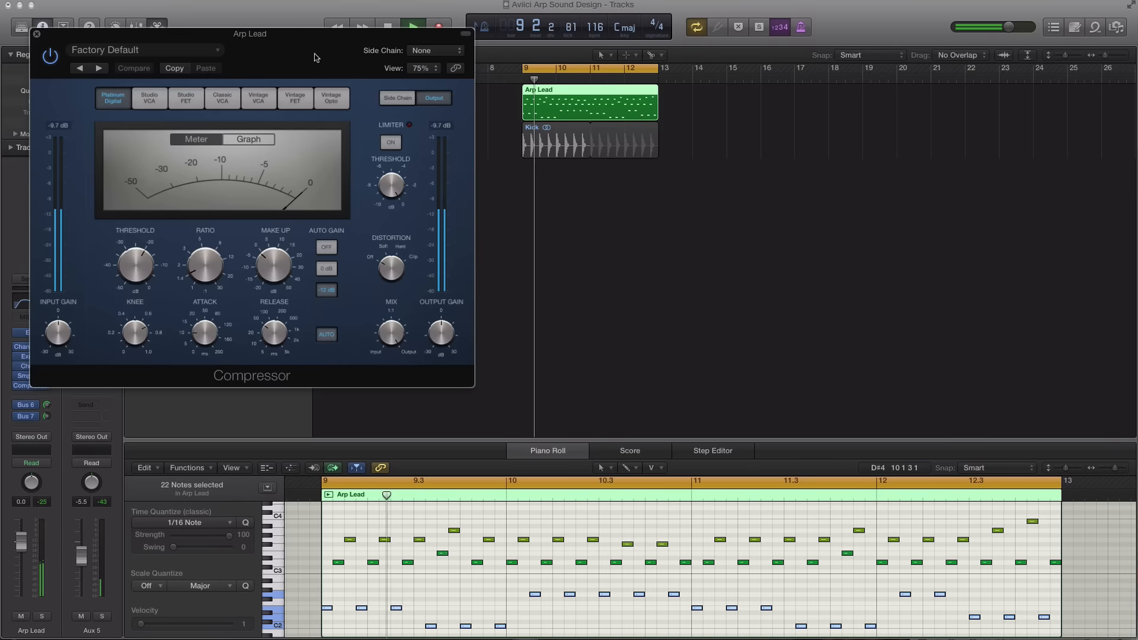
left_click_drag(301, 52, 659, 122)
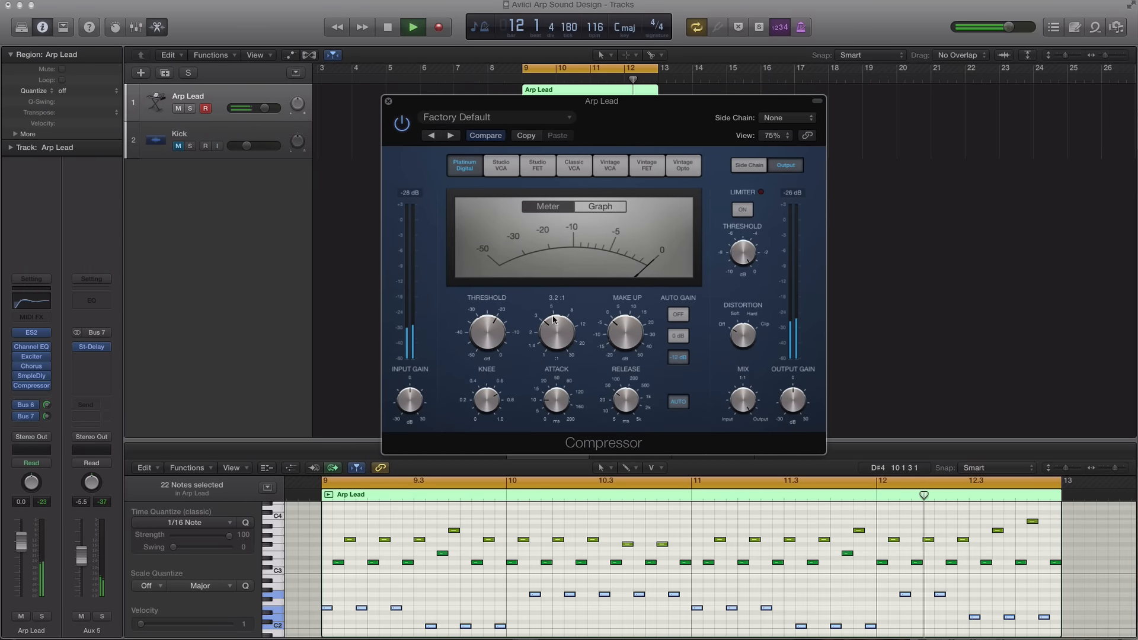
- Set the Compressor's ratio to about 3.2:1 with a lower threshold, reduce the Arp Lead fader to -9.0 dB, and close the Compressor
left_click_drag(491, 358, 490, 371)
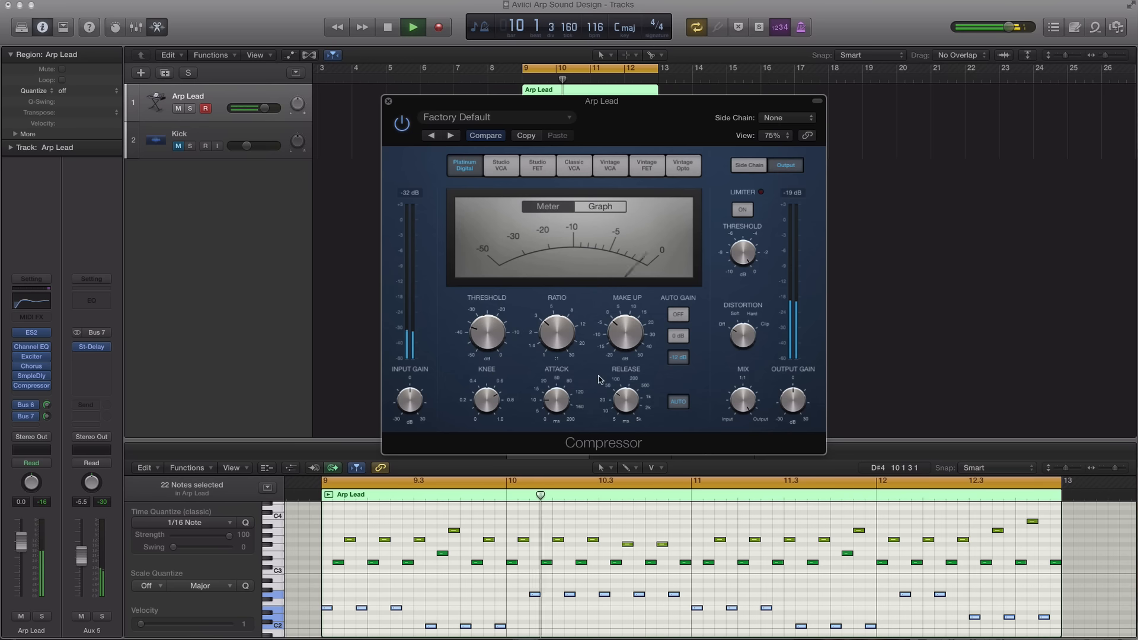
mouse_move(599, 379)
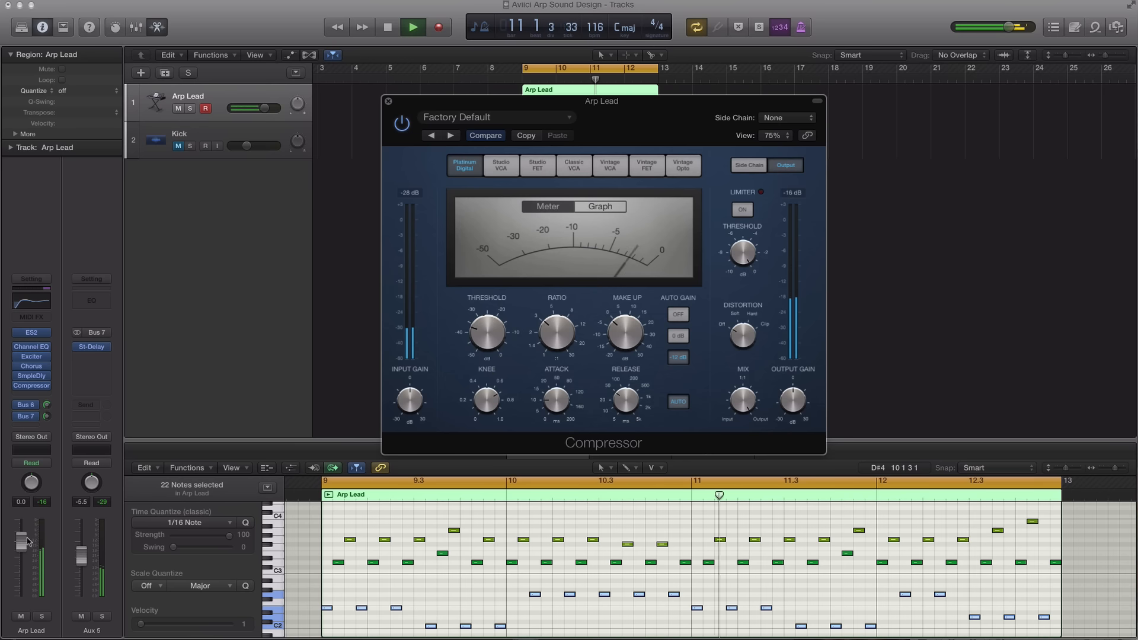
left_click_drag(28, 541, 21, 562)
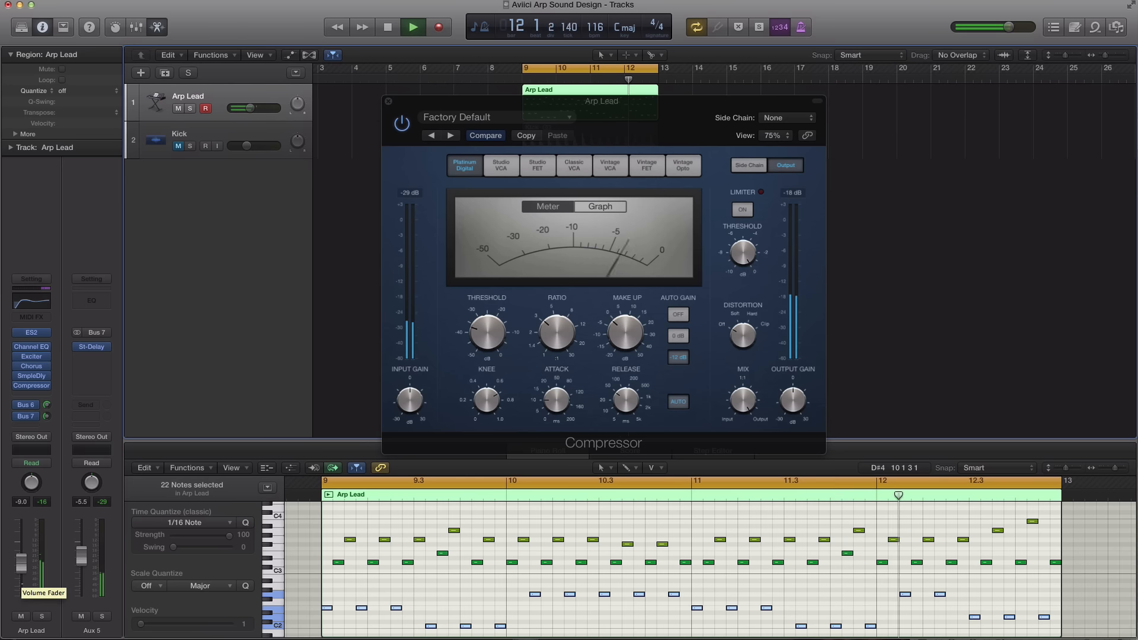
left_click(388, 102)
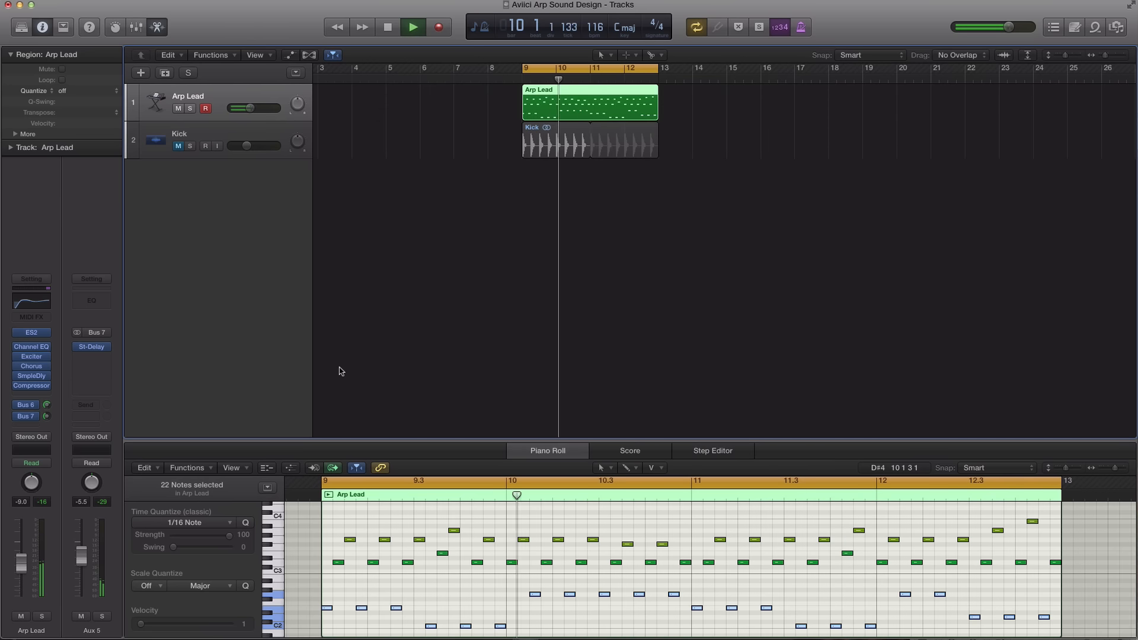
- Bypass all Arp Lead inserts and sends, and re-enable them one at a time during playback to compare each effect
key("space")
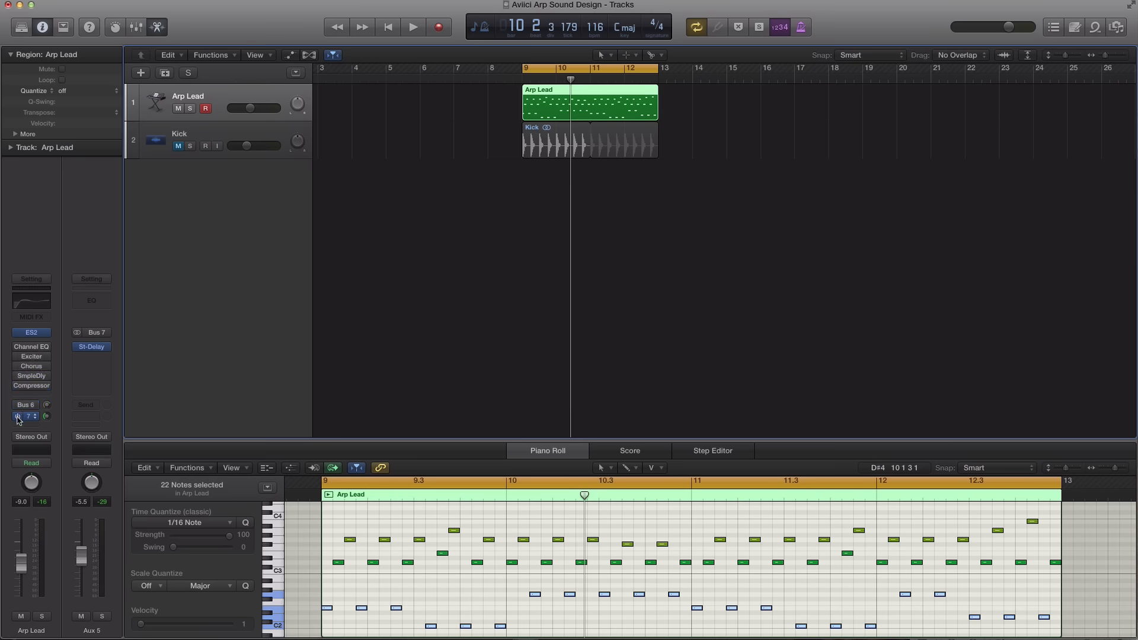
key("space")
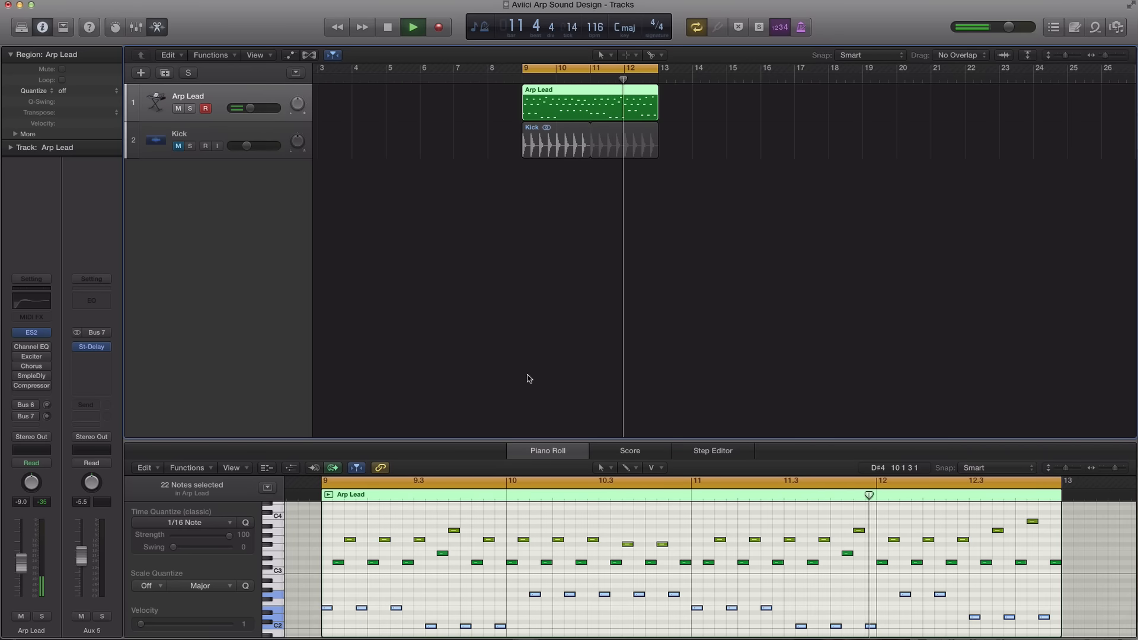
mouse_move(16, 349)
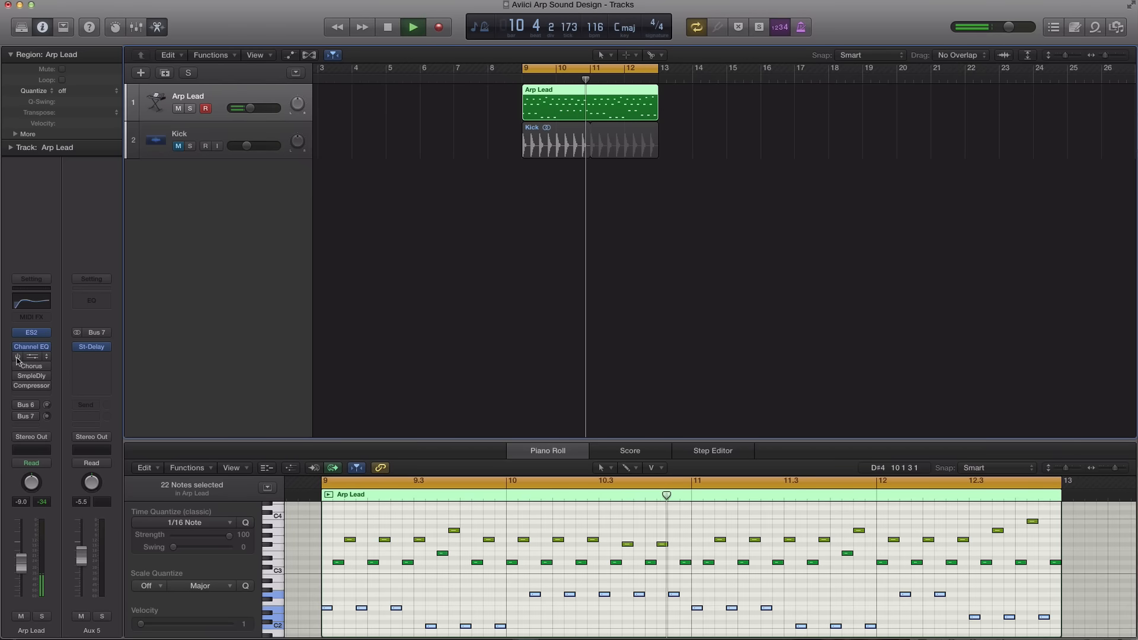
mouse_move(94, 378)
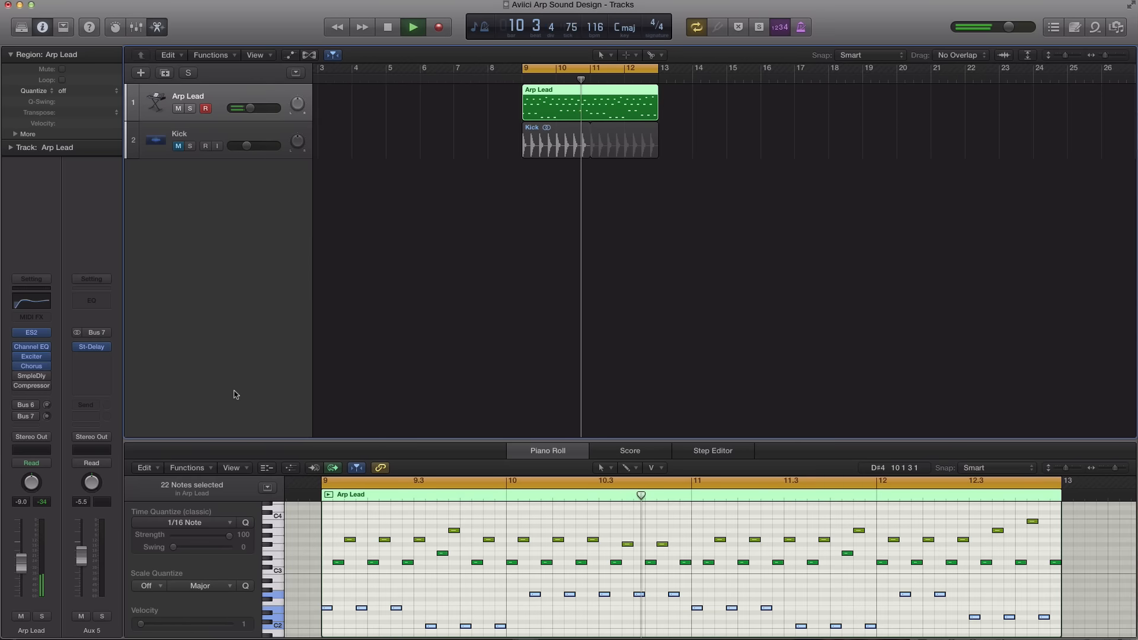
mouse_move(16, 408)
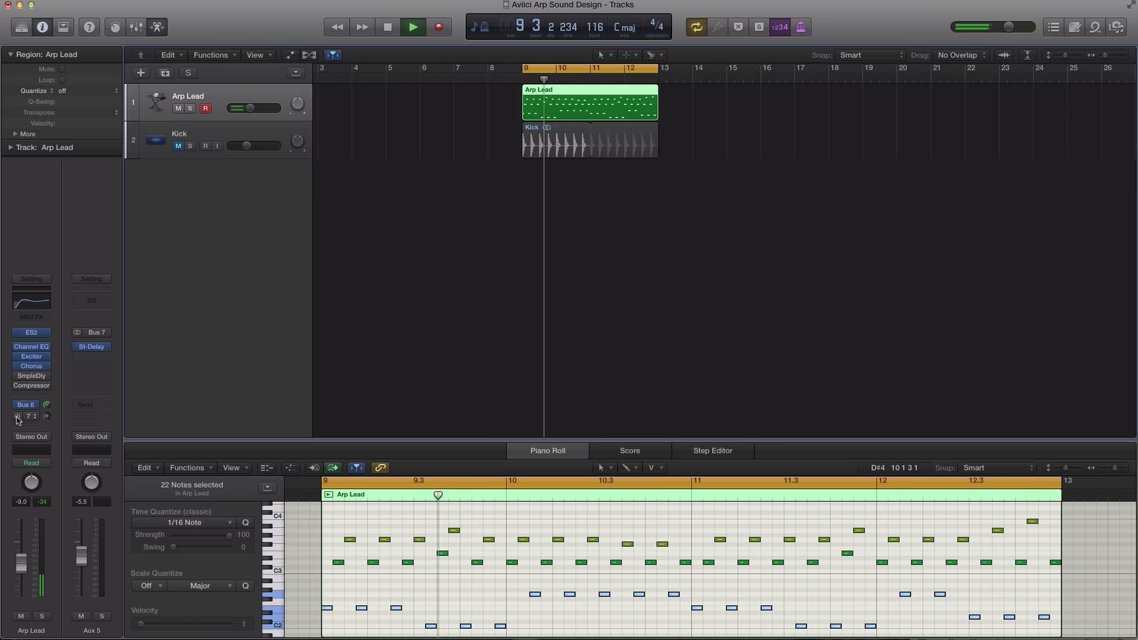
left_click(18, 418)
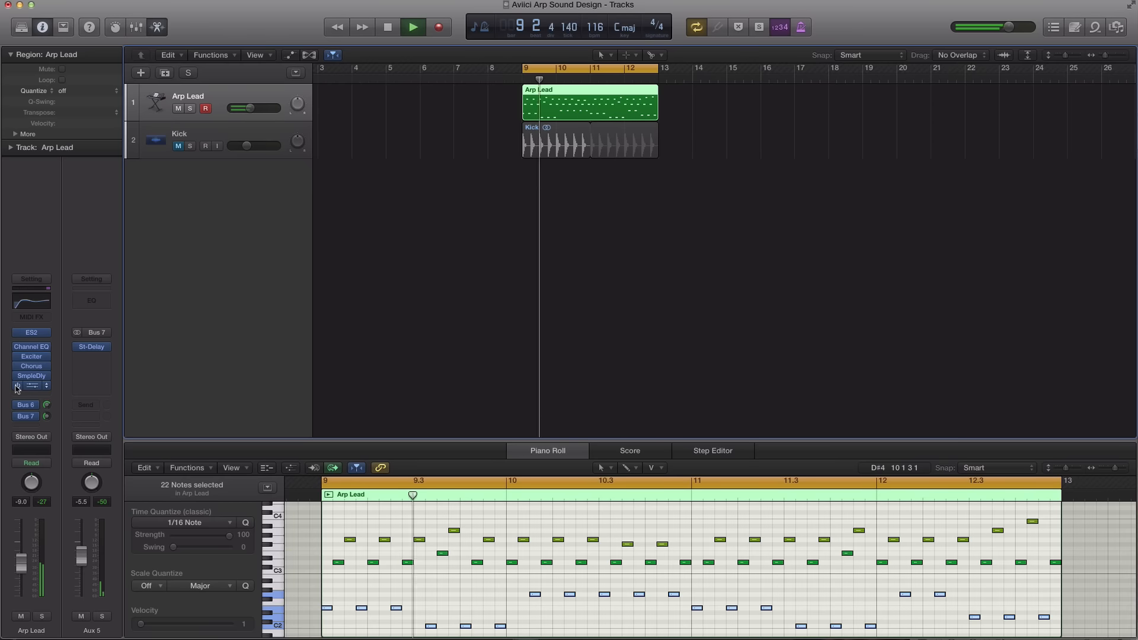
- Lower the Arp Lead fader to -11.2 dB and copy its region twice to fill bars 1 to 8, with cycling off
left_click_drag(22, 564, 23, 571)
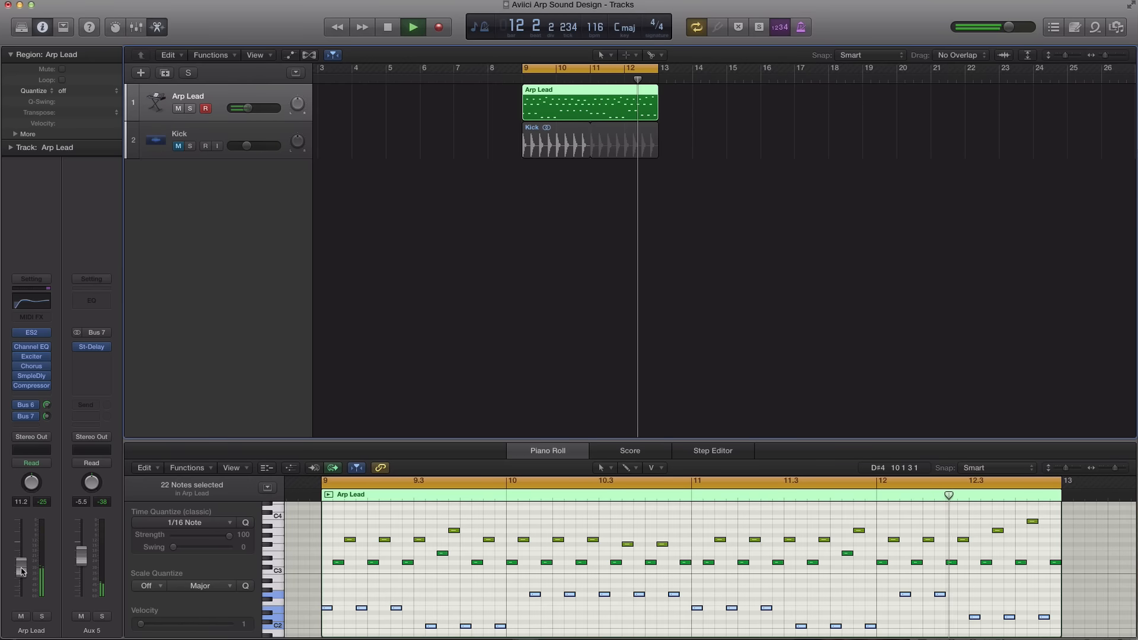
key("space")
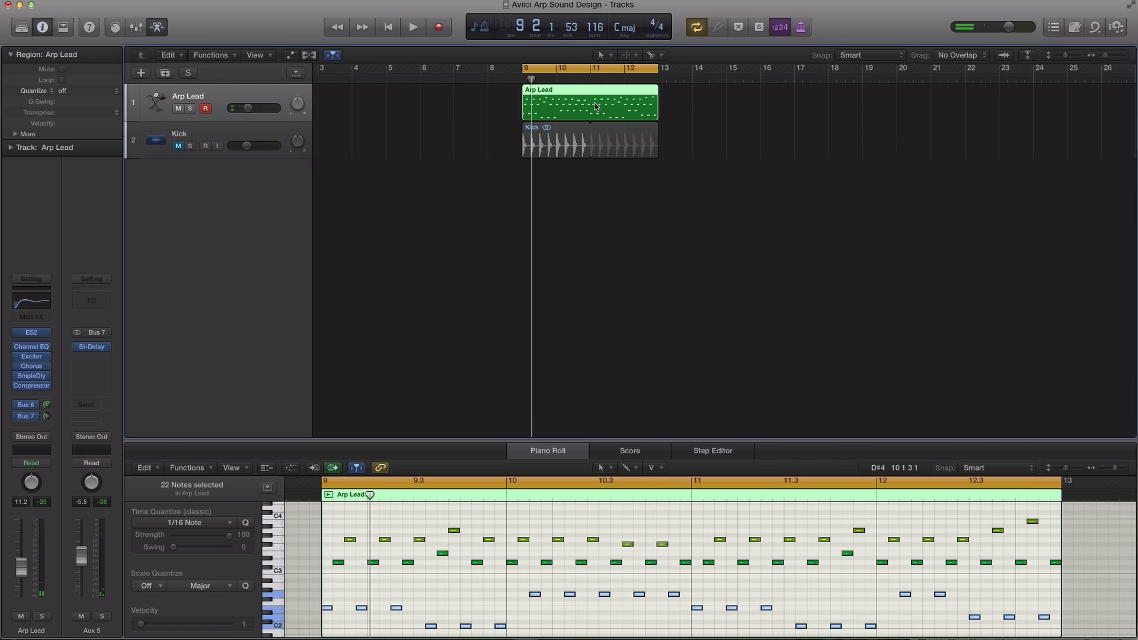
left_click_drag(581, 94, 359, 93, "alt")
left_click(613, 70)
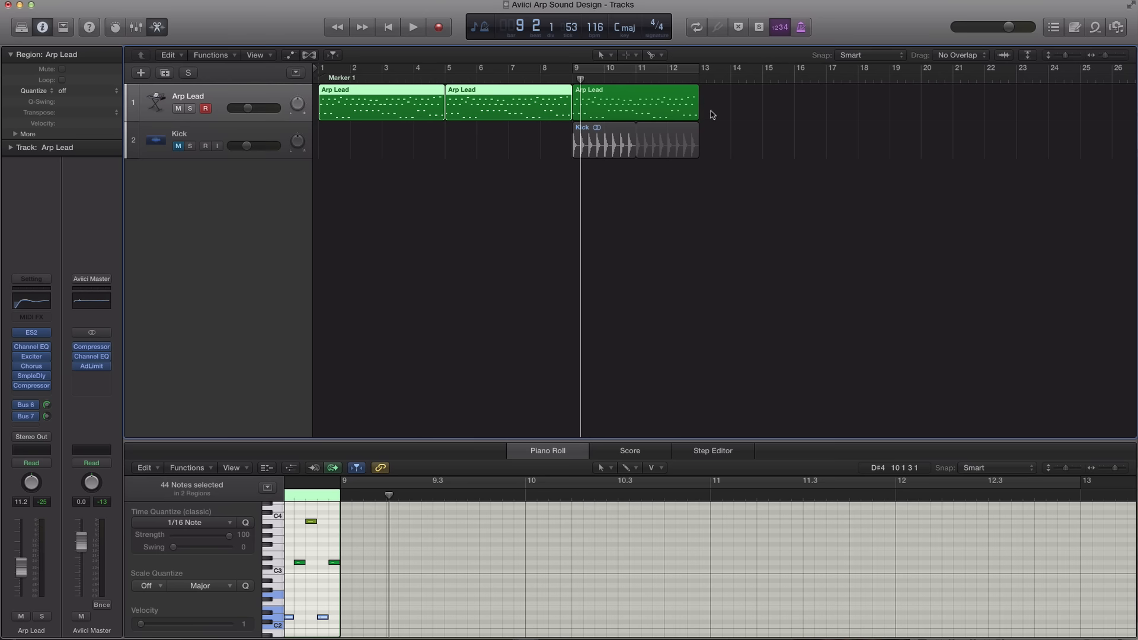
- Show track automation and insert a Single Band EQ below the Compressor on the Arp Lead channel
key("a")
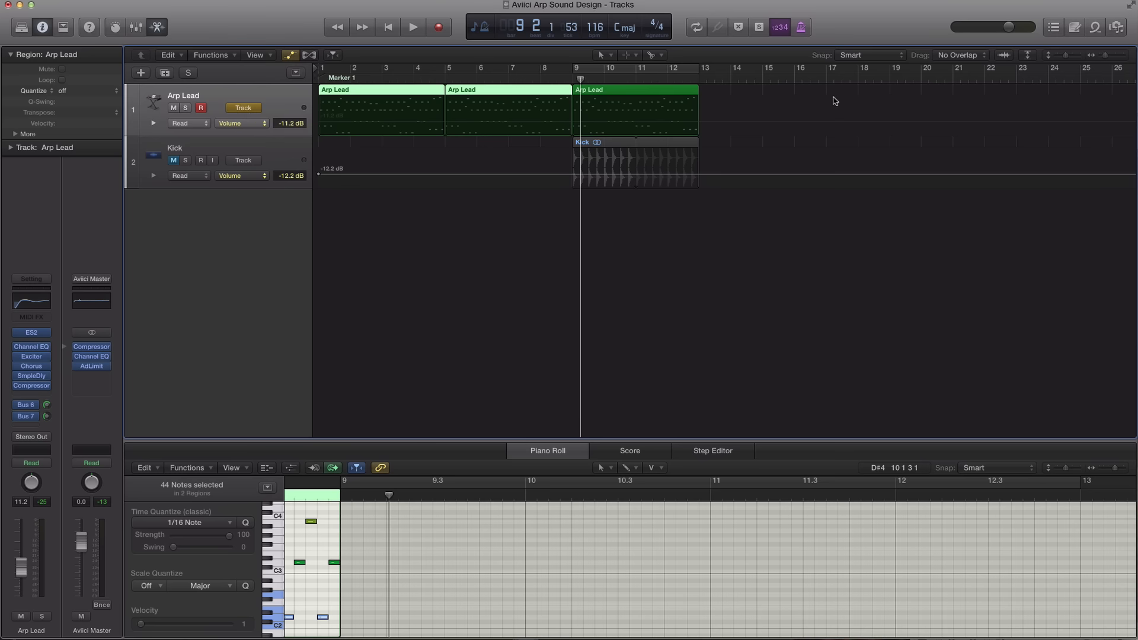
left_click(156, 343)
left_click(42, 396)
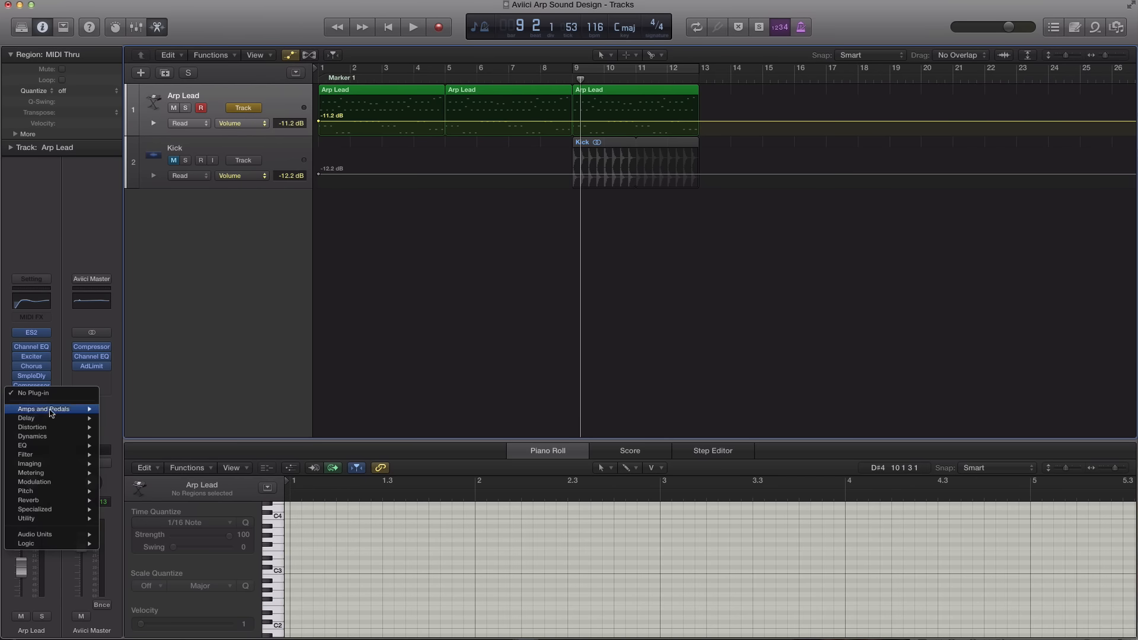
mouse_move(47, 450)
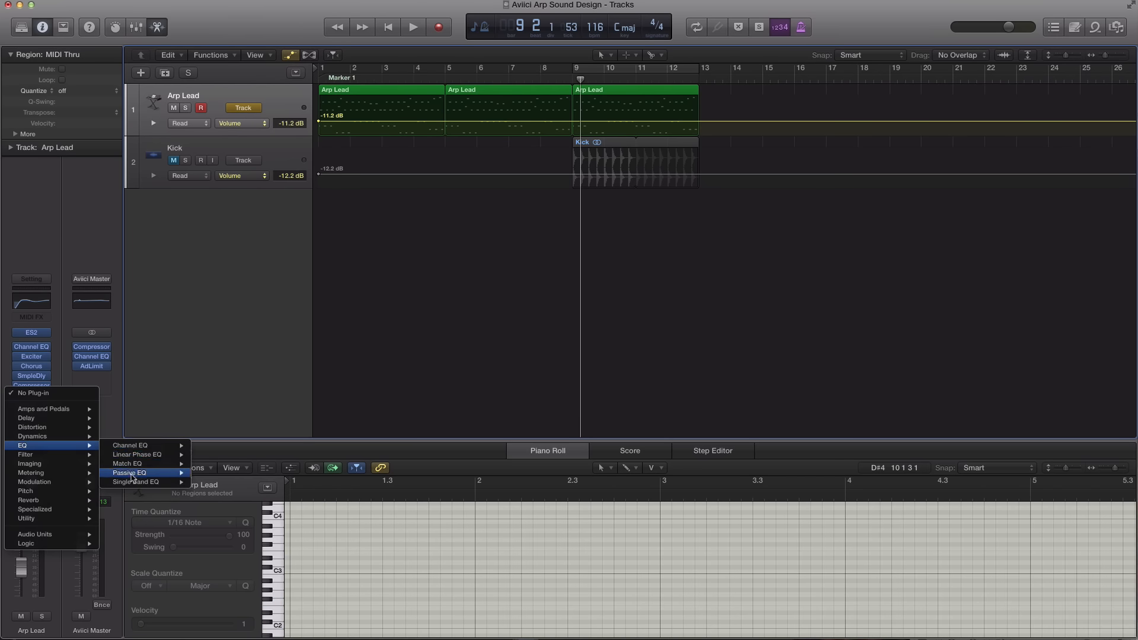
mouse_move(131, 485)
left_click(214, 483)
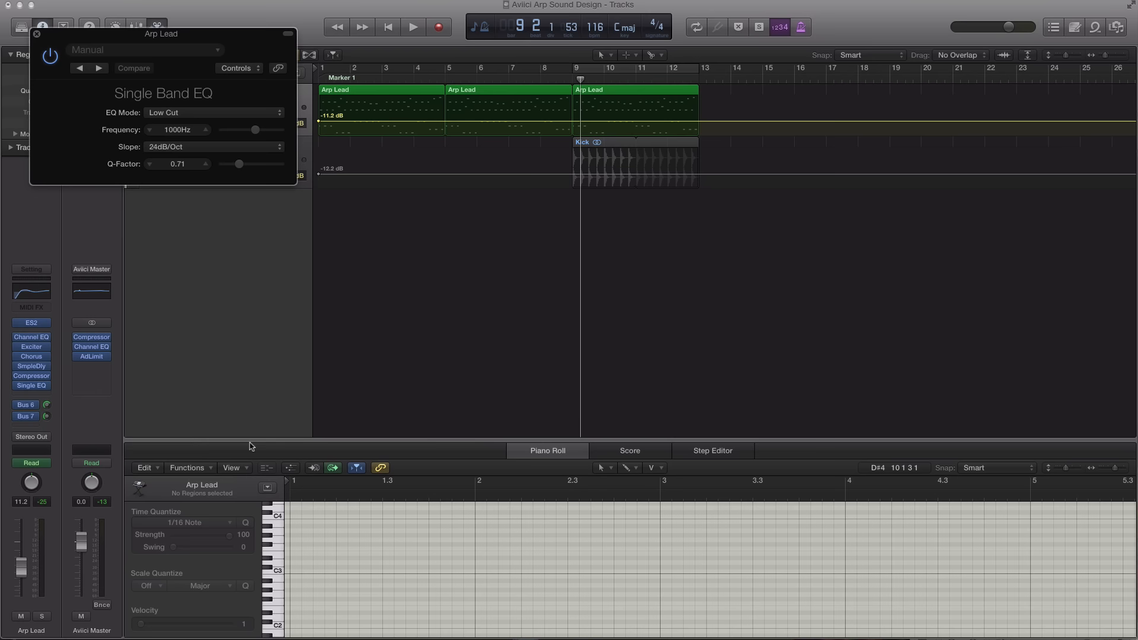
- Set the Single Band EQ to High Cut and sweep its frequency from 20 Hz to about 1620 Hz while playing from the start
left_click(170, 112)
left_click(179, 151)
left_click_drag(224, 66, 586, 320)
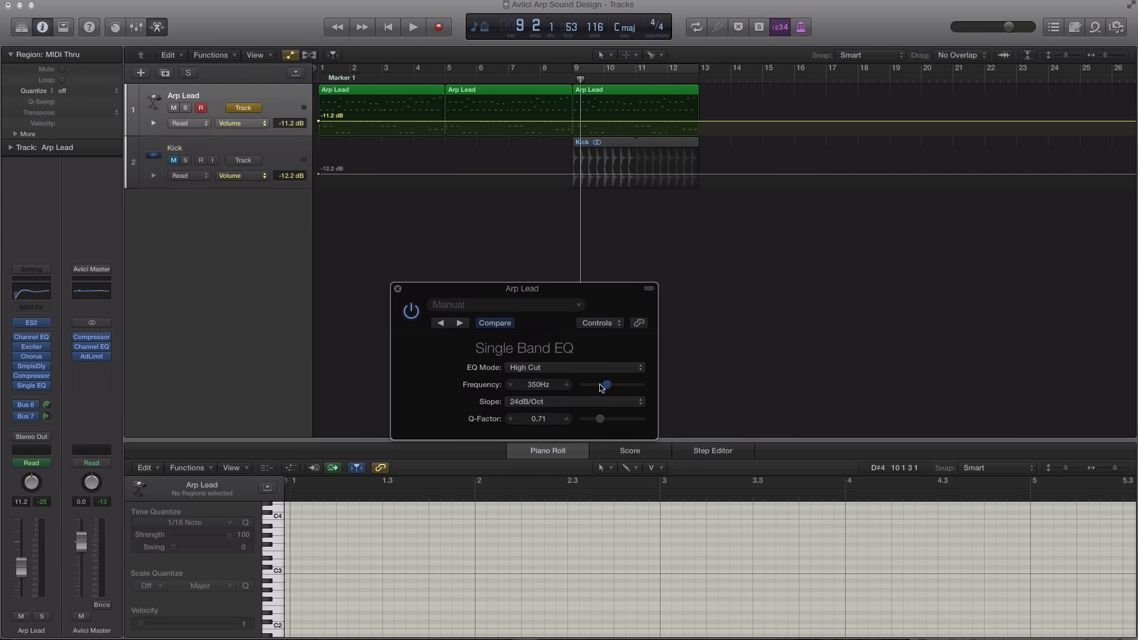
key("Return")
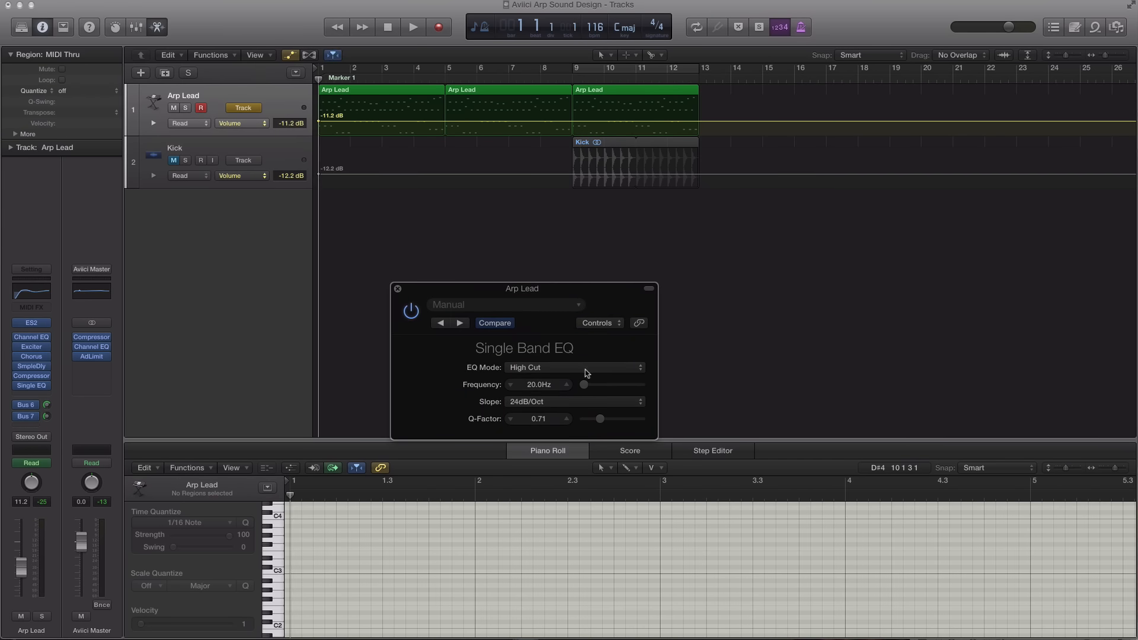
key("space")
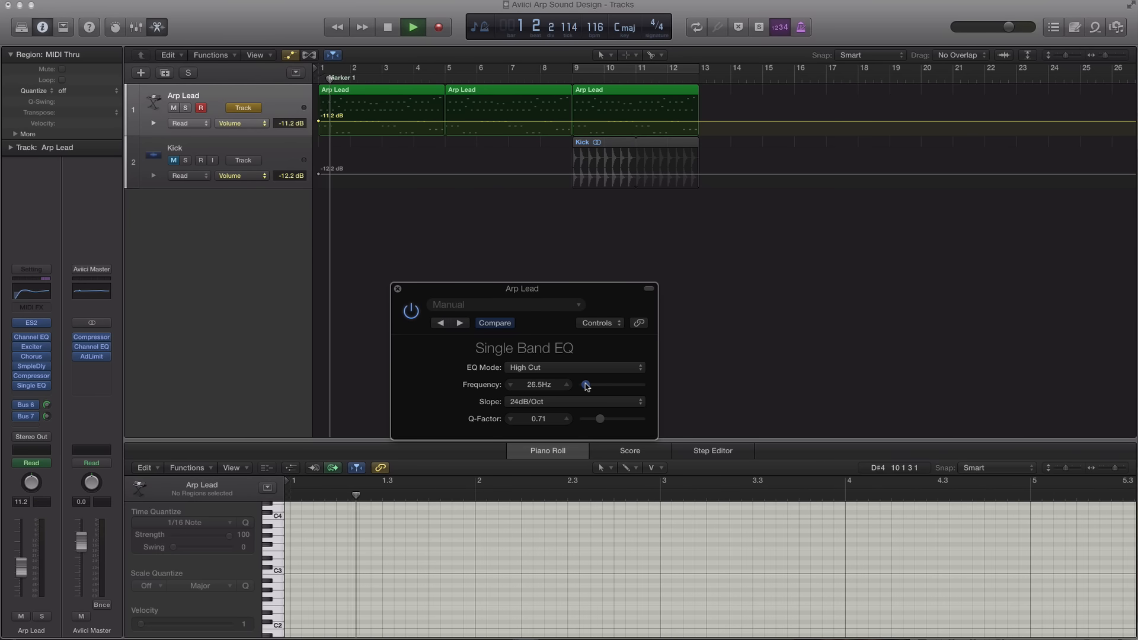
left_click_drag(585, 383, 620, 386)
key("space")
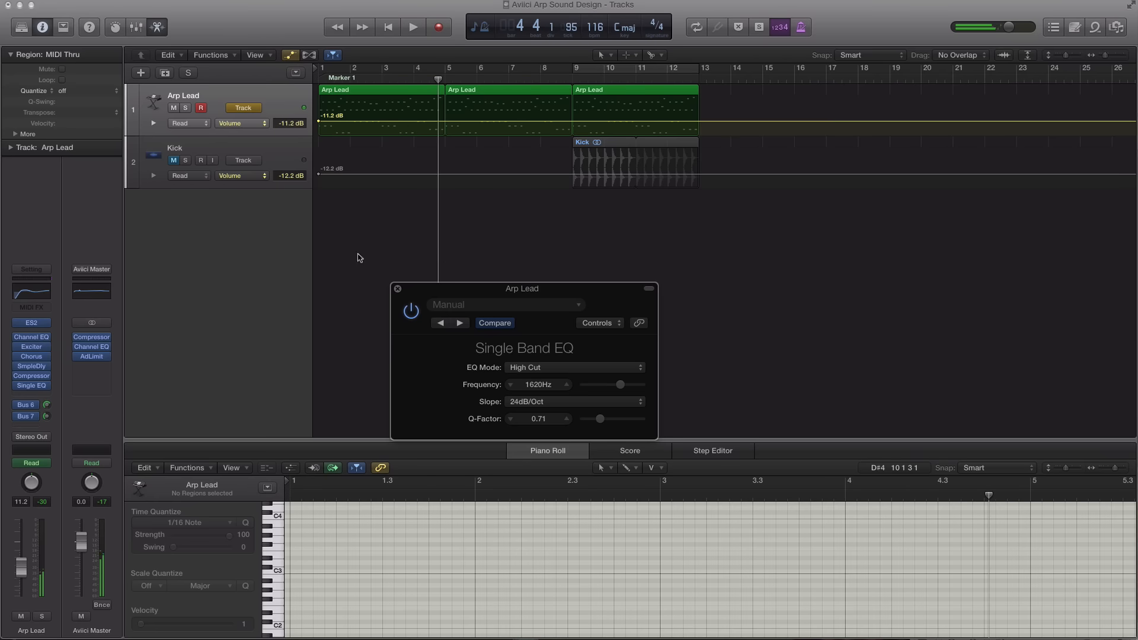
- Automate the Single Band EQ frequency on Arp Lead to rise from 96 Hz at bar 1 to 20000 Hz at bar 9
left_click(247, 124)
mouse_move(291, 79)
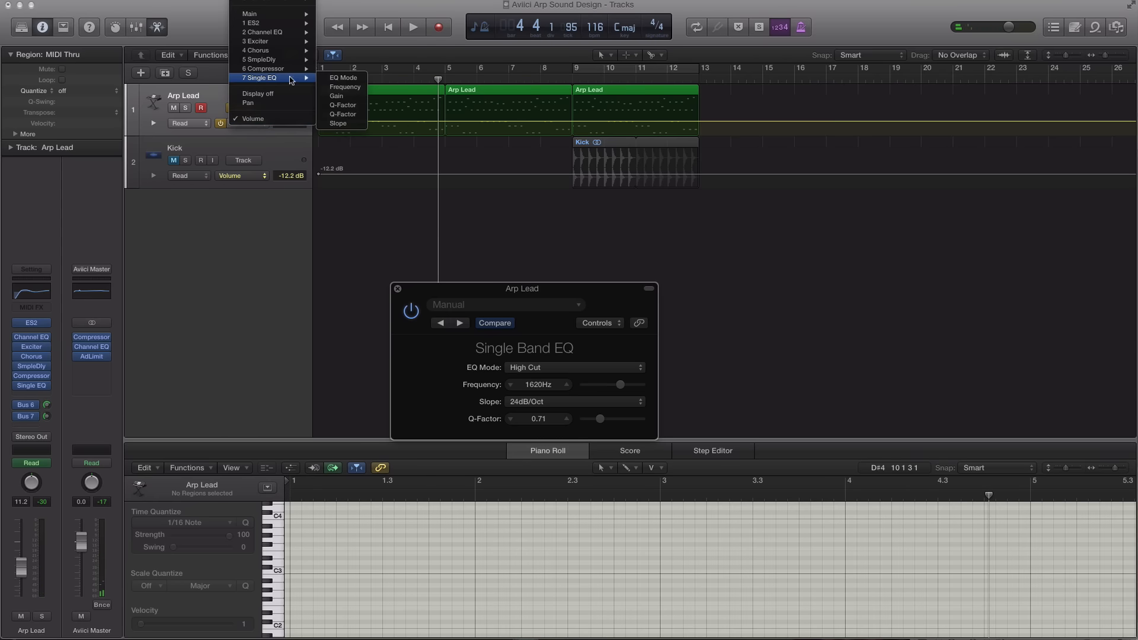
left_click(341, 88)
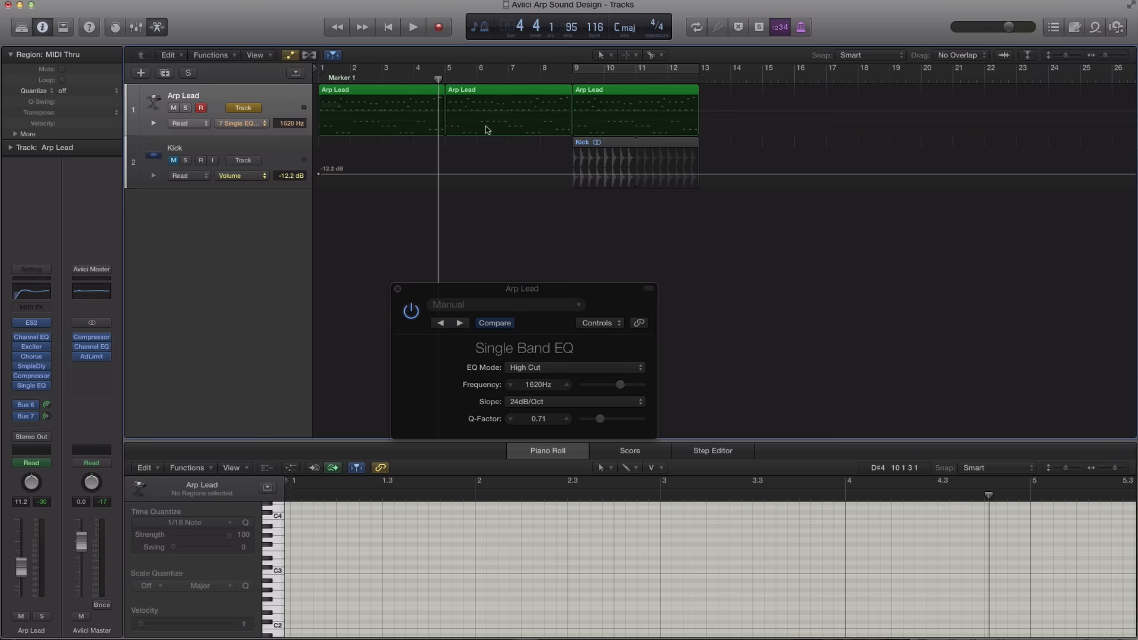
left_click(572, 118)
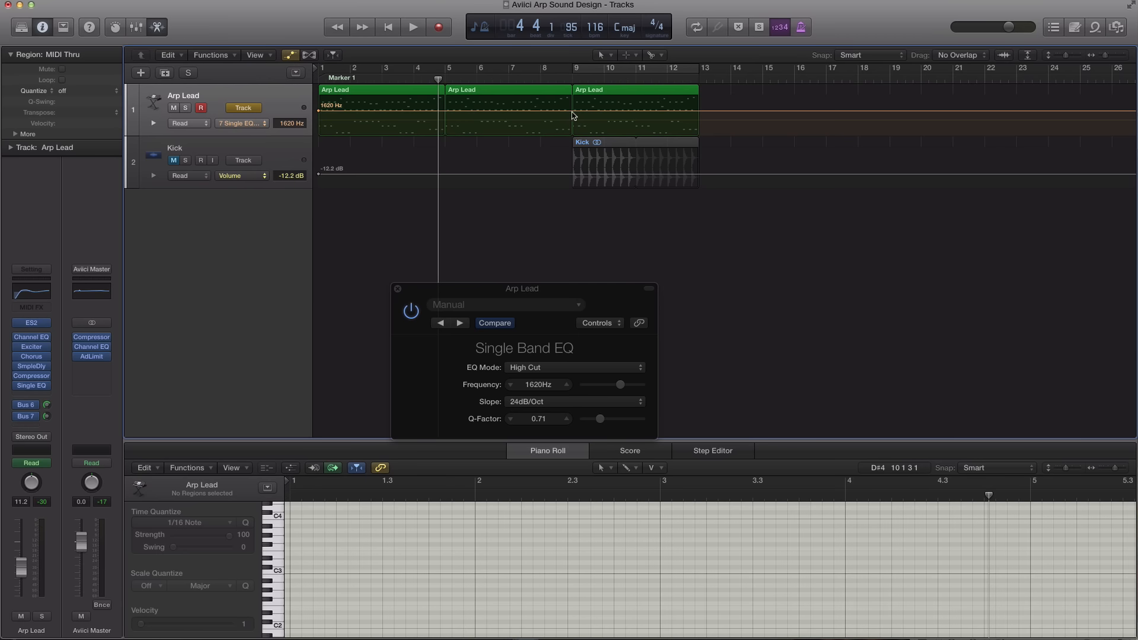
left_click_drag(573, 114, 572, 97)
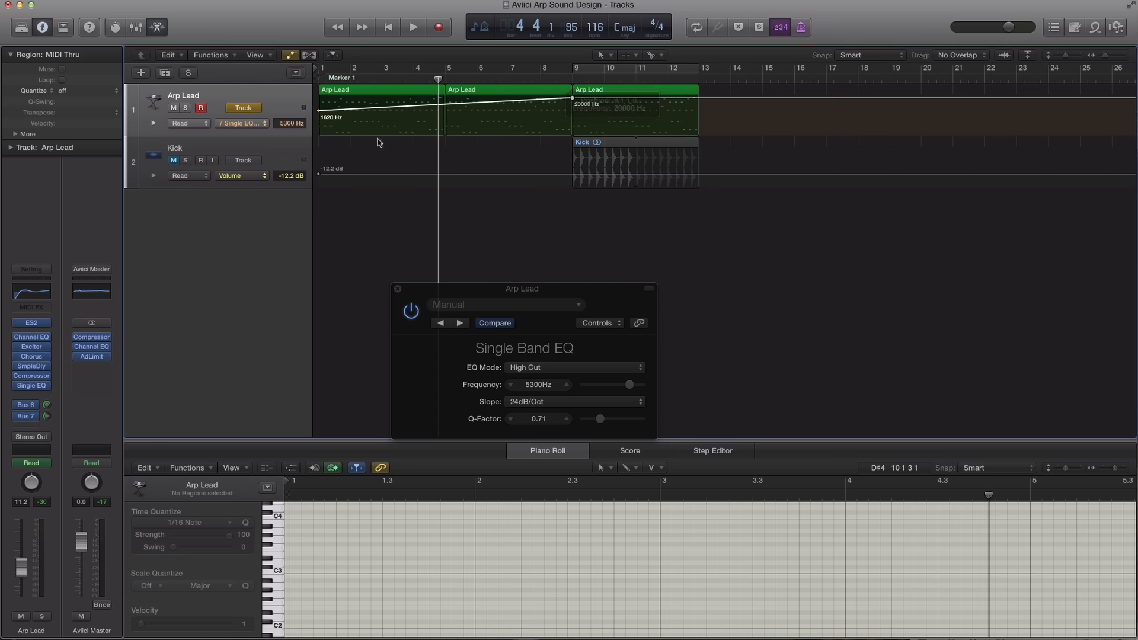
left_click_drag(319, 112, 319, 126)
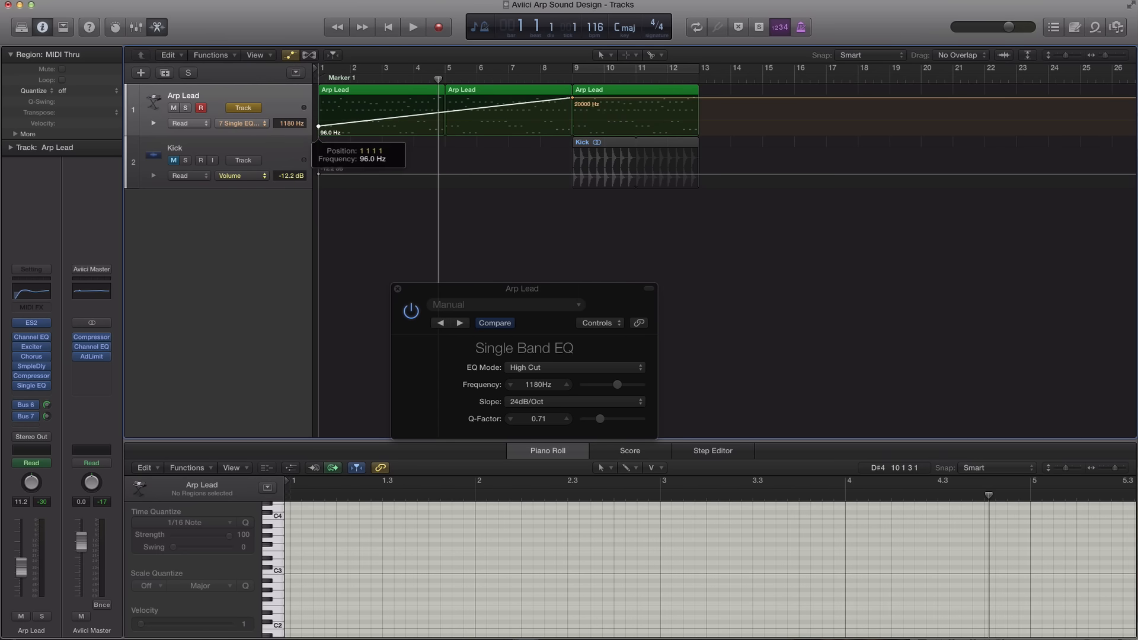
- Unmute the Kick track, play the filter sweep from the start, and close the Single Band EQ
key("Return")
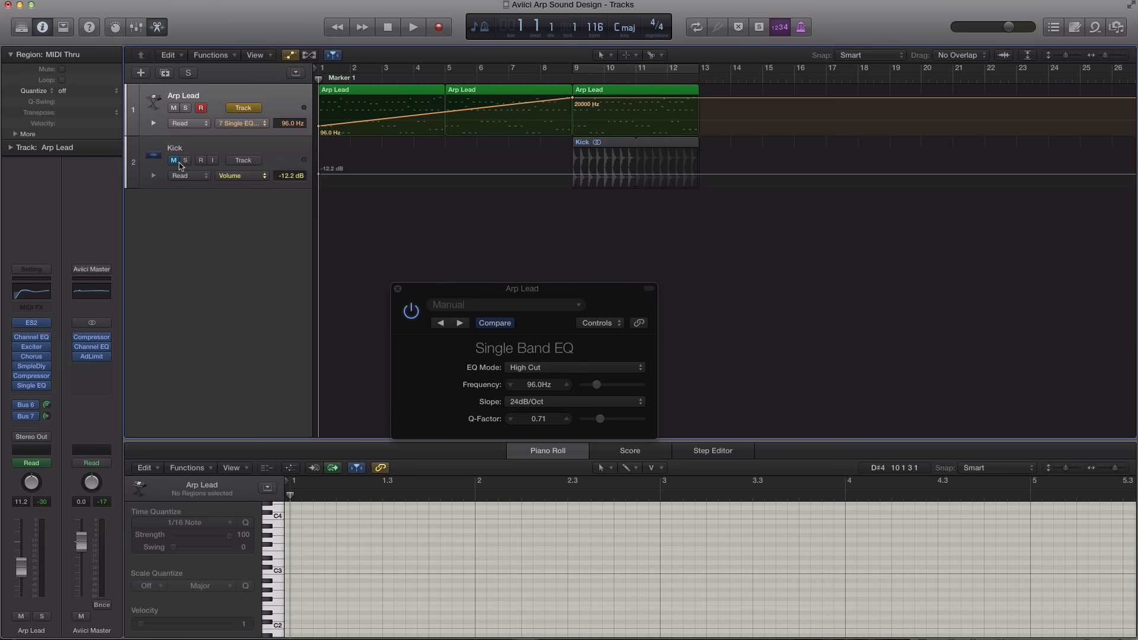
left_click(243, 147)
key("space")
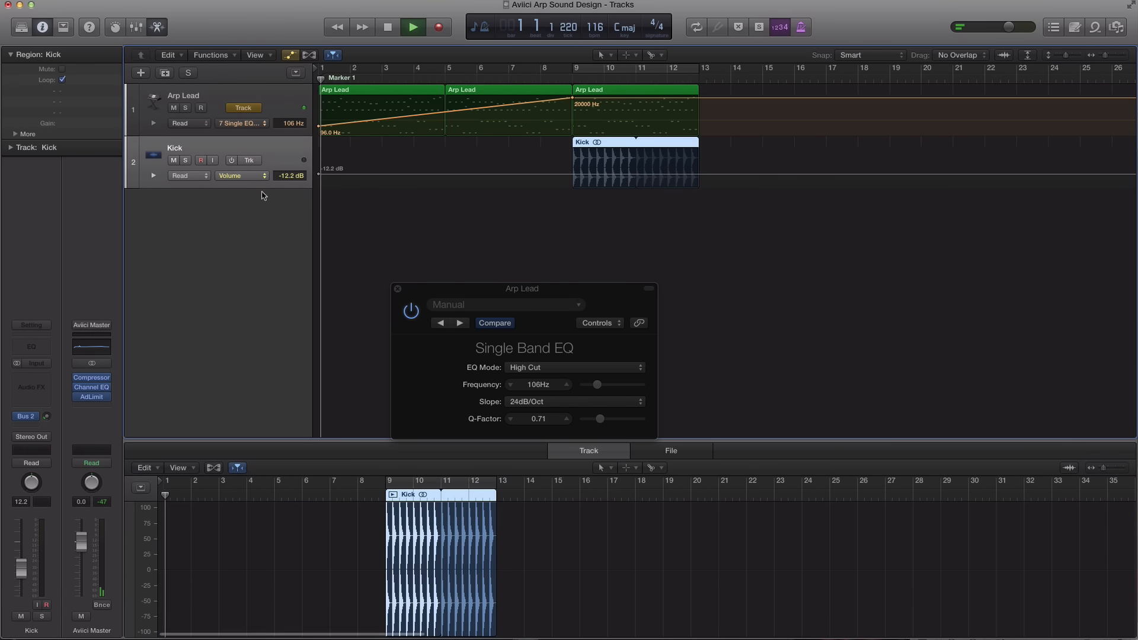
left_click(397, 289)
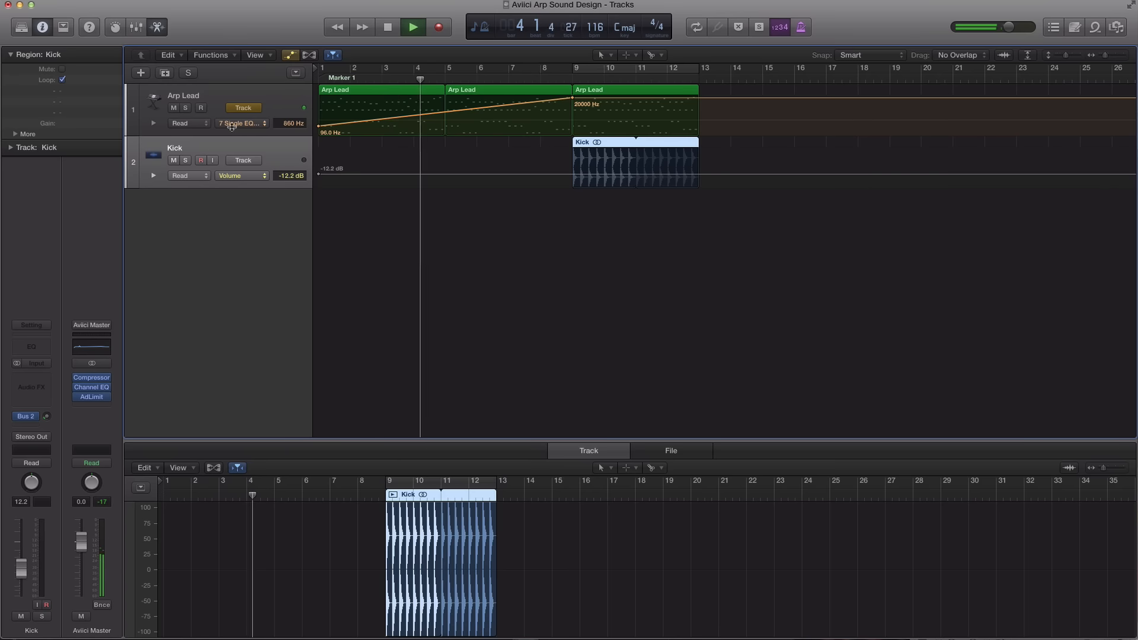
- Lower the Arp Lead fader to -13.0 dB and the Kick fader to -19.0 dB during playback, and stop
left_click(241, 96)
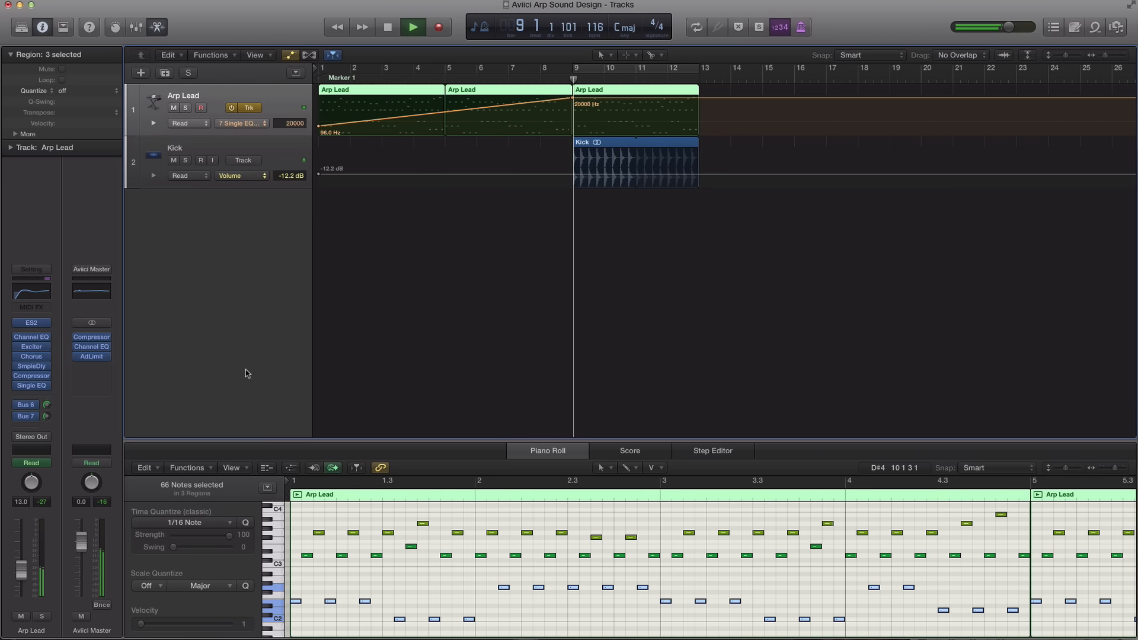
left_click(255, 148)
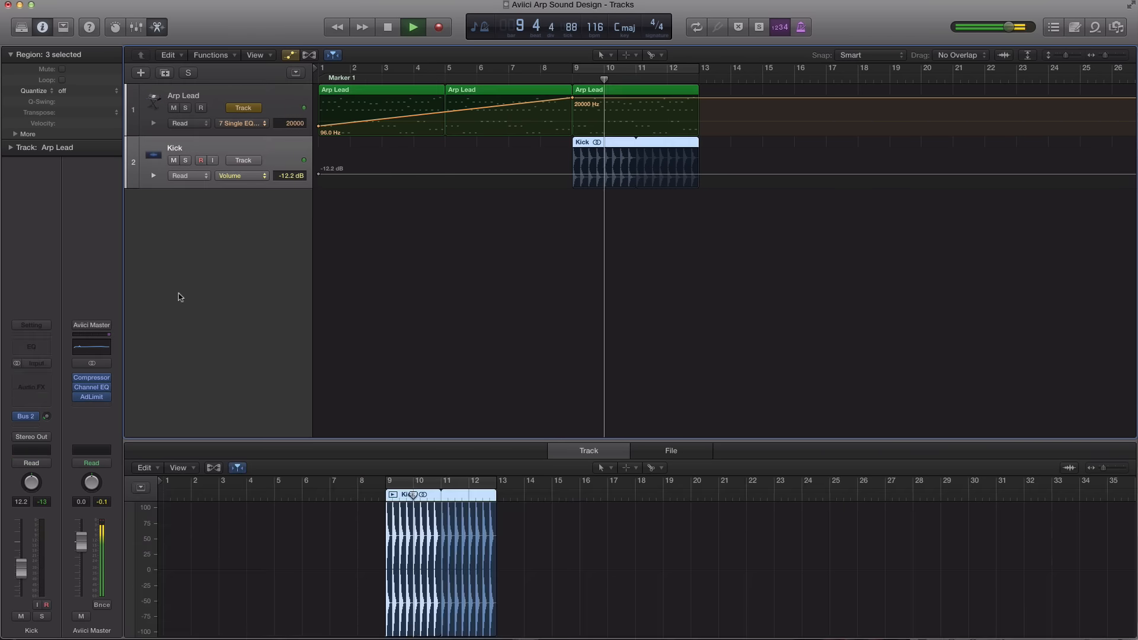
left_click_drag(21, 569, 21, 578)
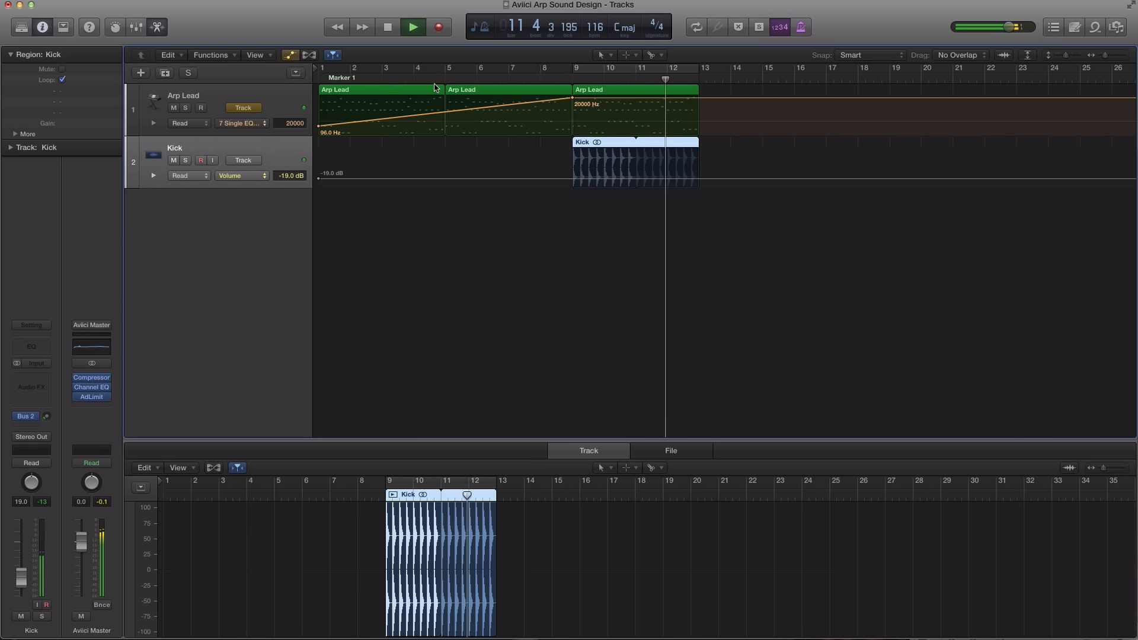
key("space")
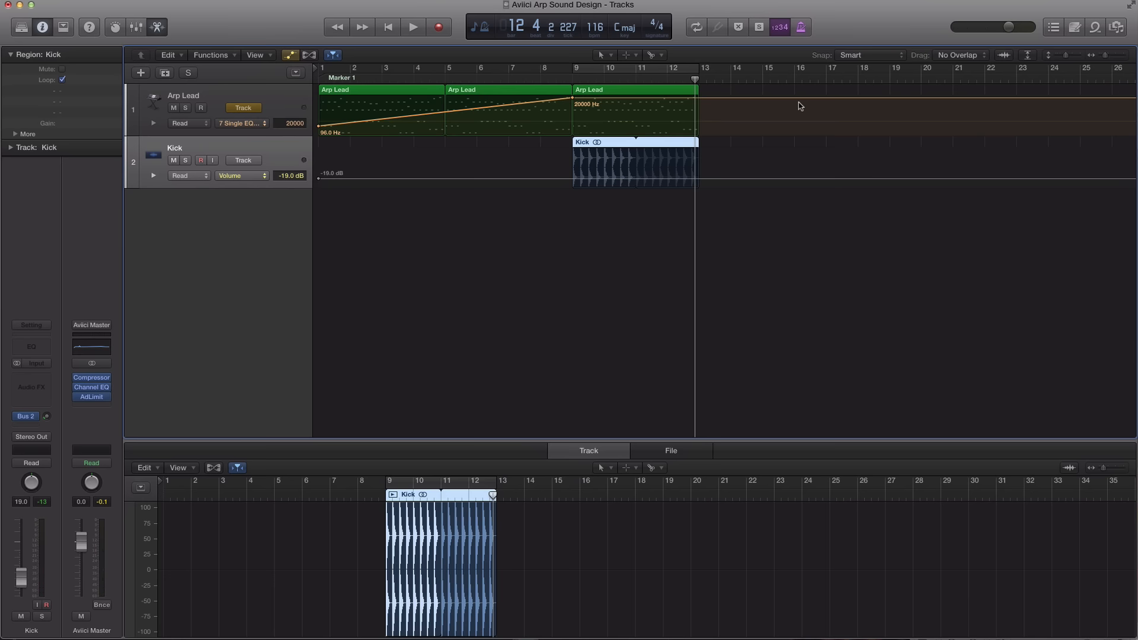
- Play from the start with Arp Lead selected, and turn on cycling over bars 9 to 12 to hear the section with the kick
key("Return")
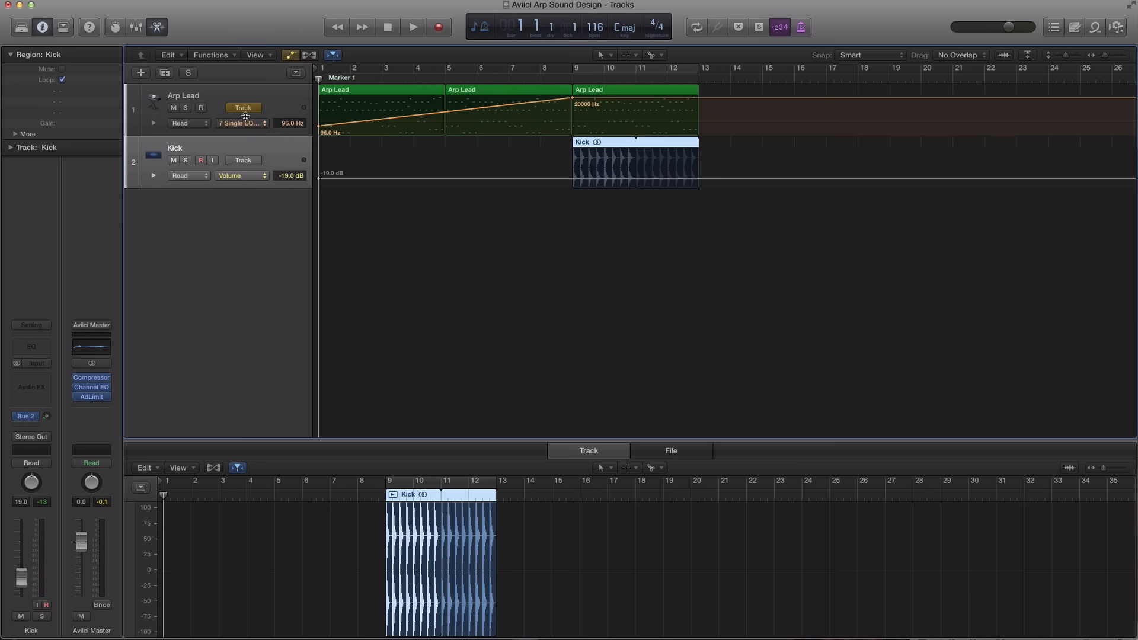
left_click(235, 97)
key("space")
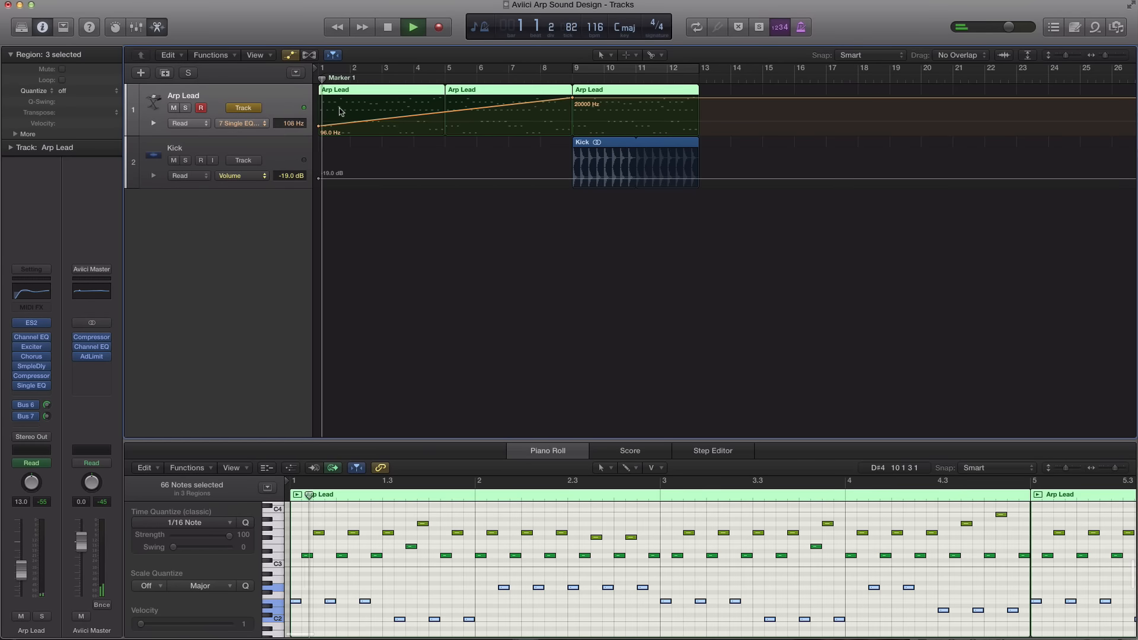
key("c")
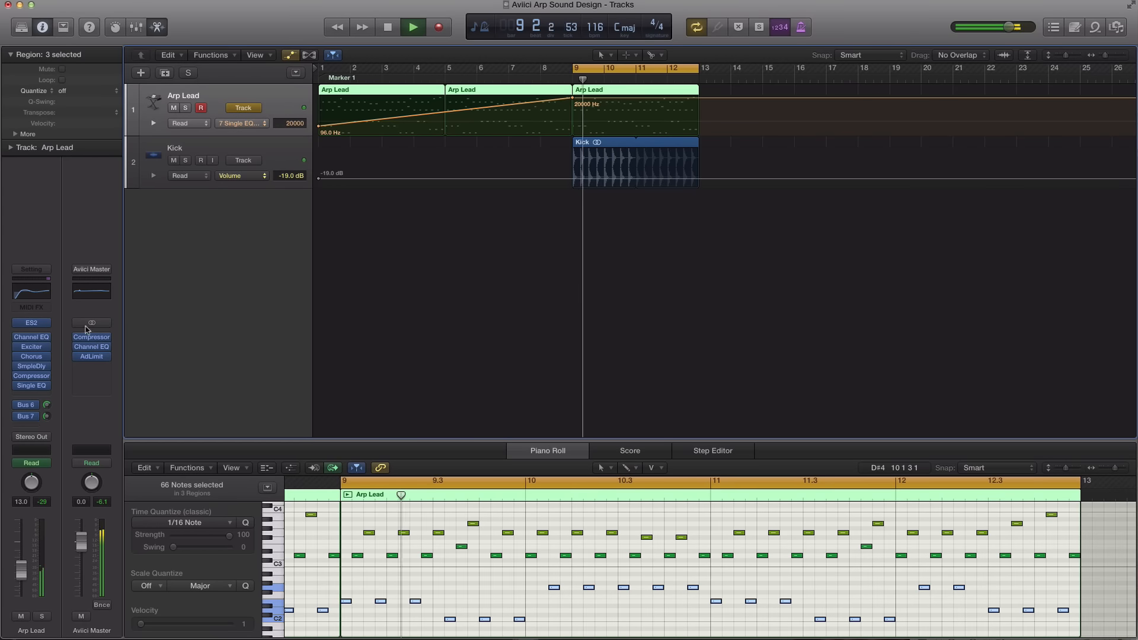
key("space")
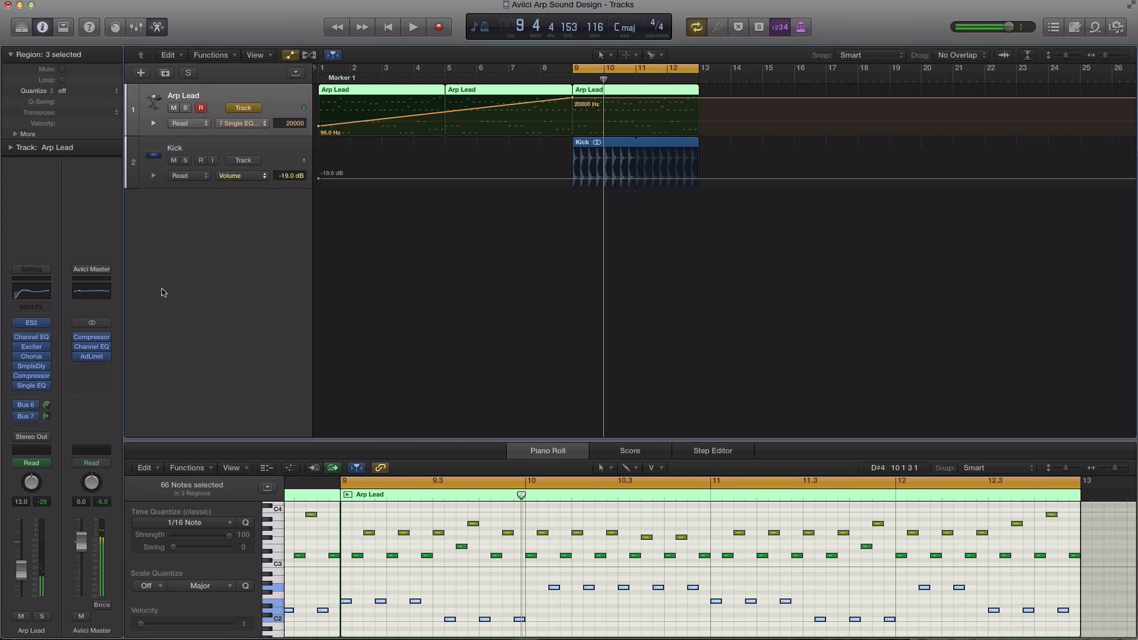
- Lower the Kick fader to -26.5 dB and resume looped playback
left_click(204, 151)
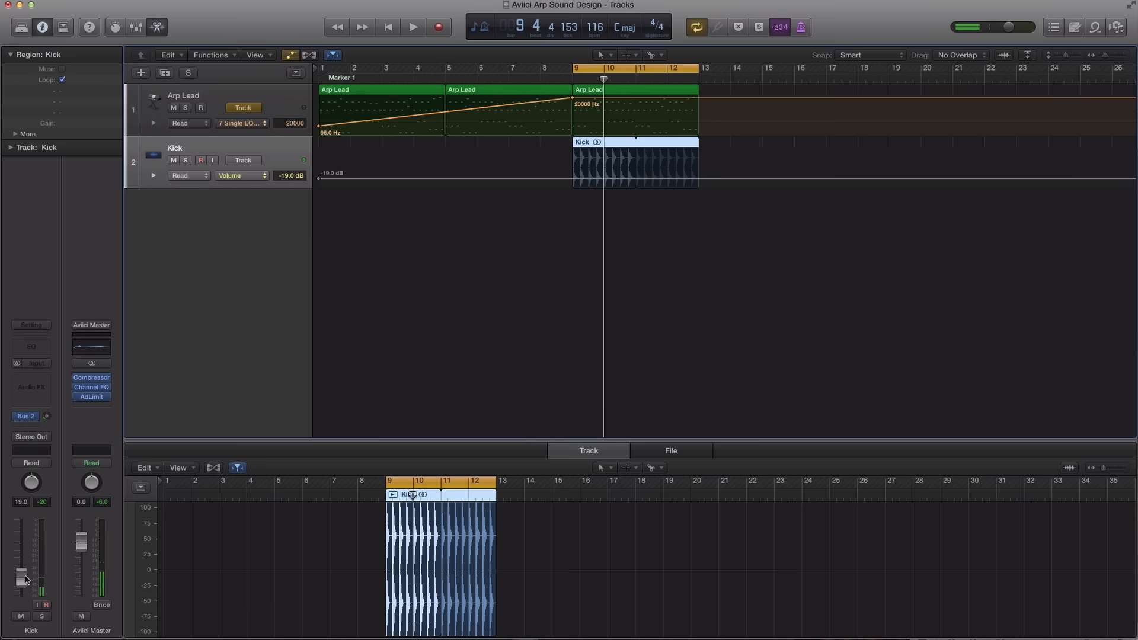
left_click_drag(23, 577, 23, 584)
key("space")
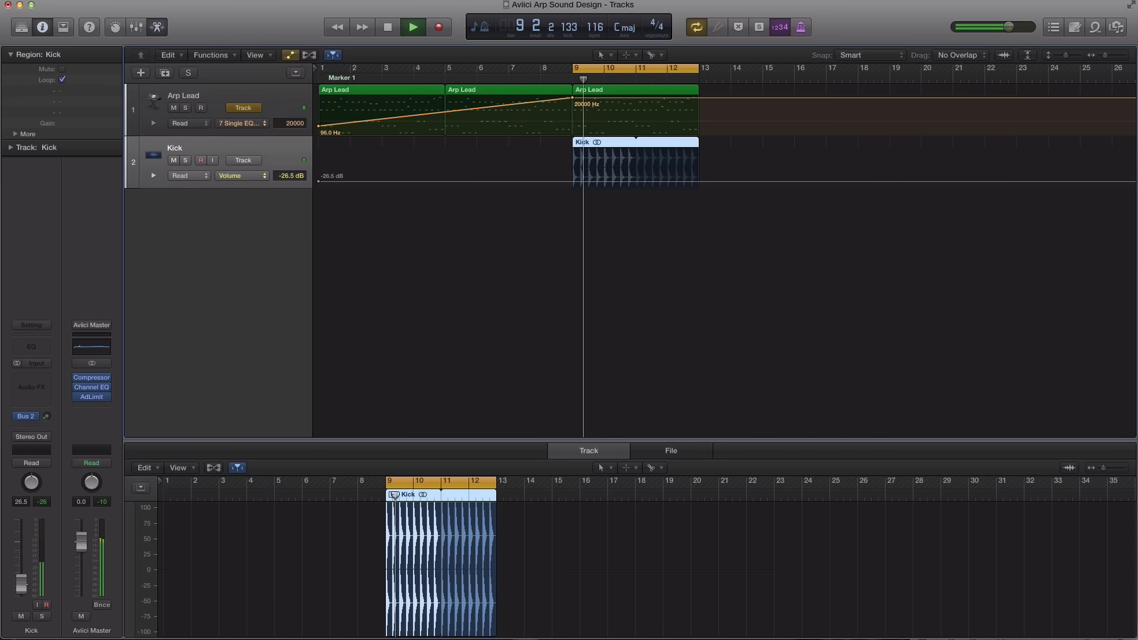
- Open the ES2 synth on the Arp Lead track and restart looped playback to audition its oscillators
left_click(224, 92)
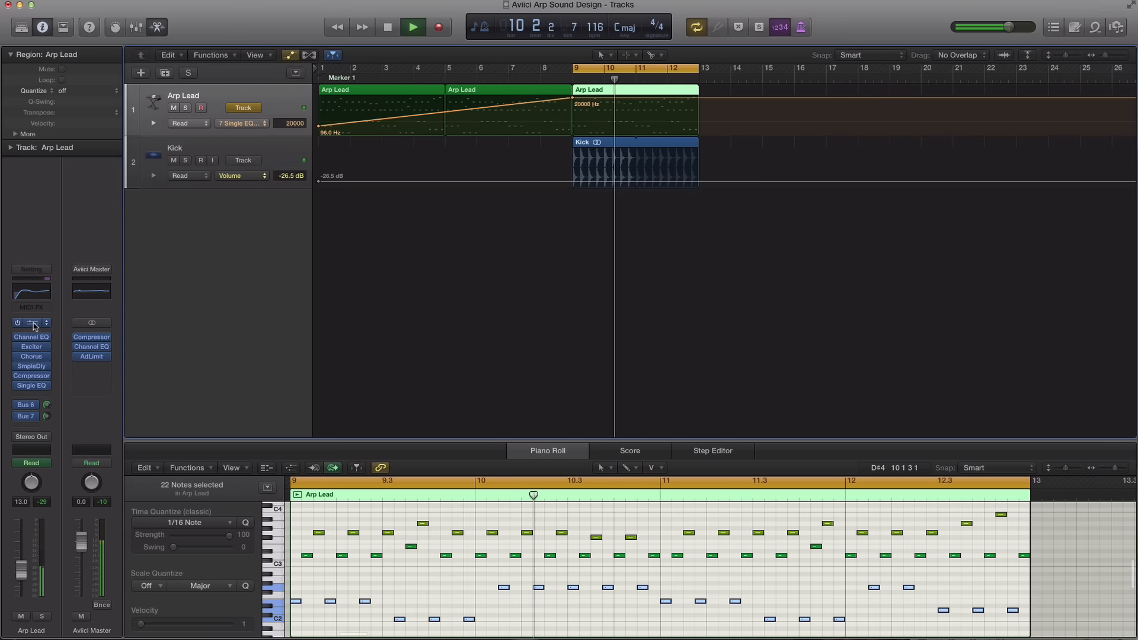
left_click(32, 323)
key("space")
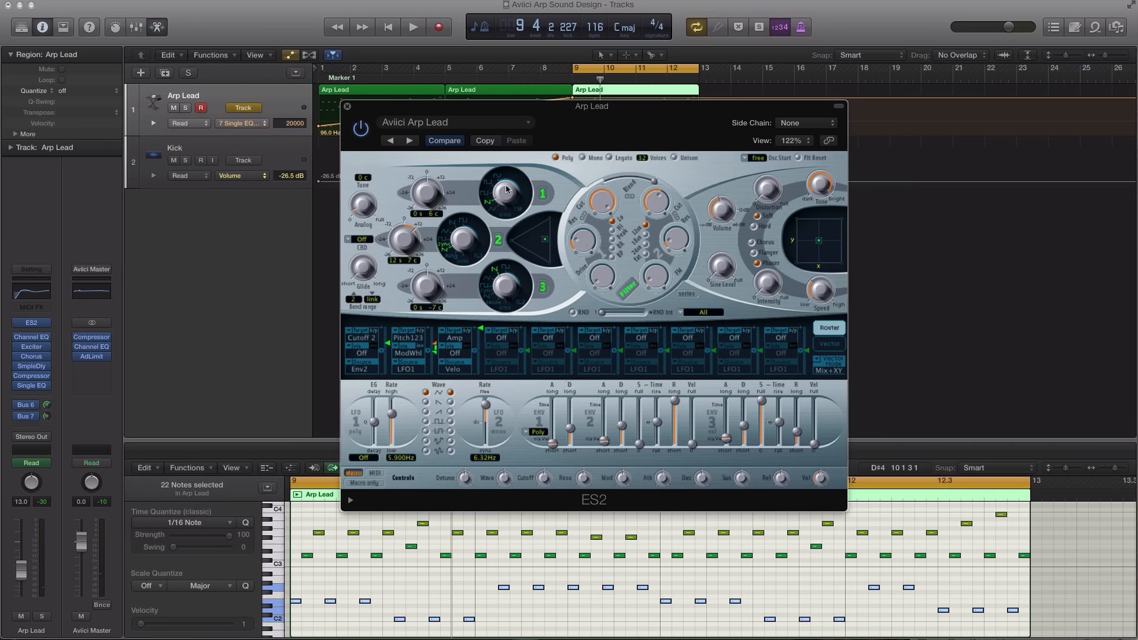
key("space")
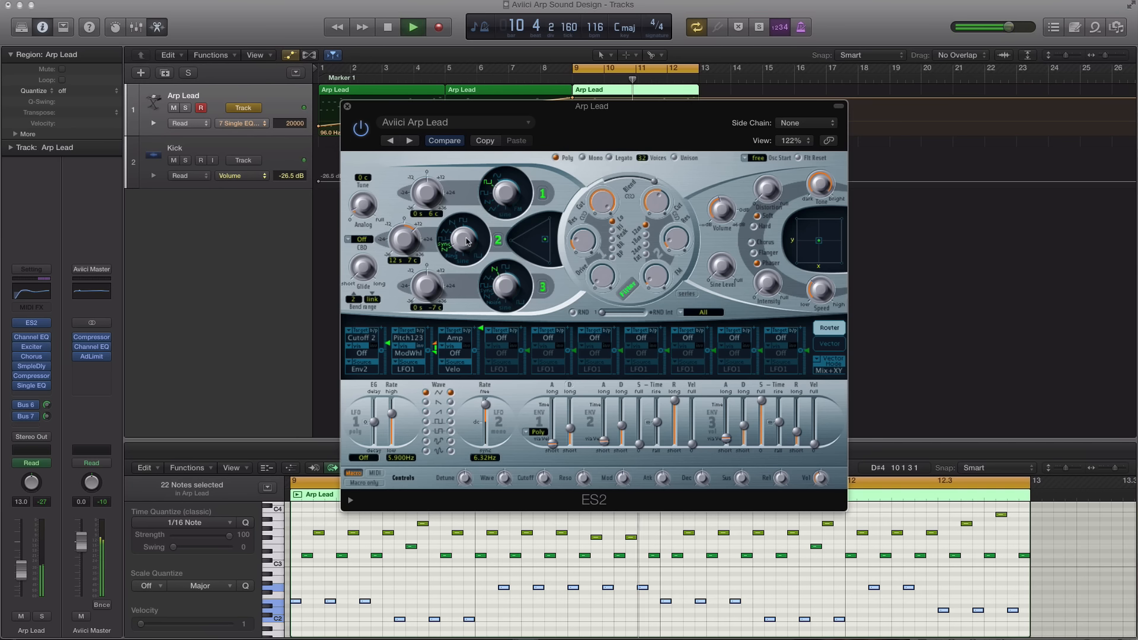
- Try a sine on oscillator 2 and a triangle on oscillator 3, with the oscillator mix shifted fully toward oscillator 2 during playback
left_click_drag(466, 242, 497, 303)
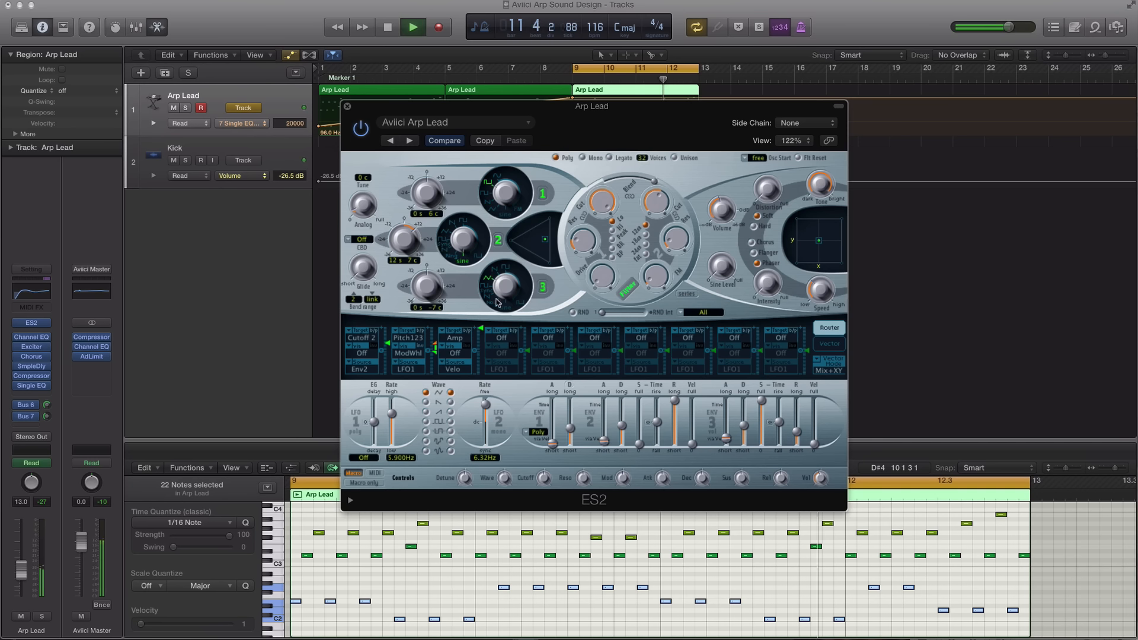
key("space")
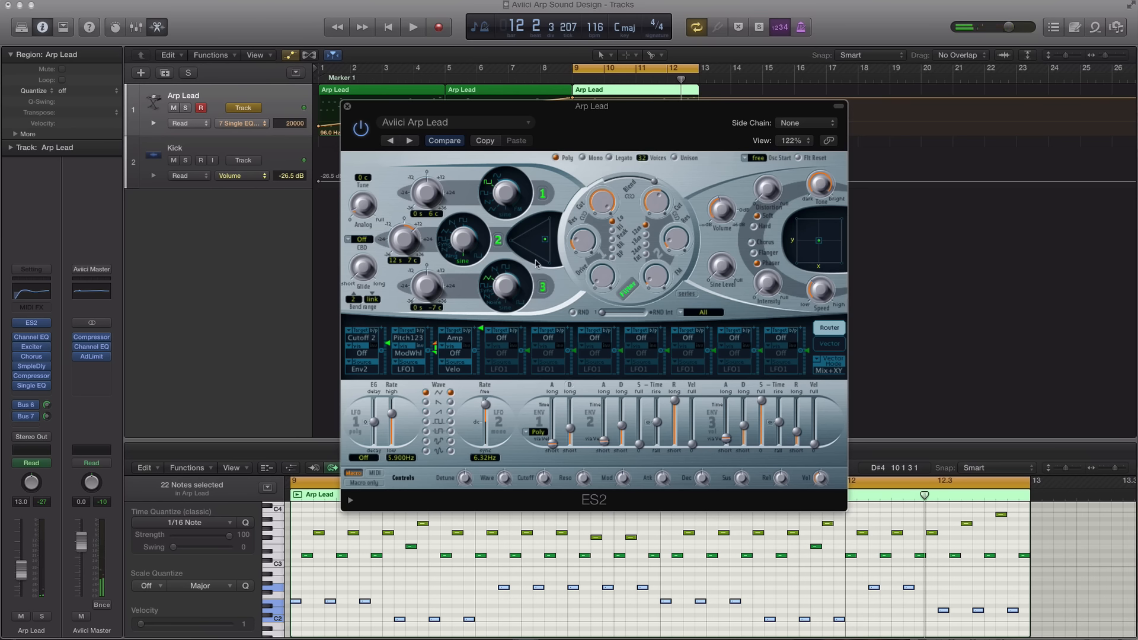
key("space")
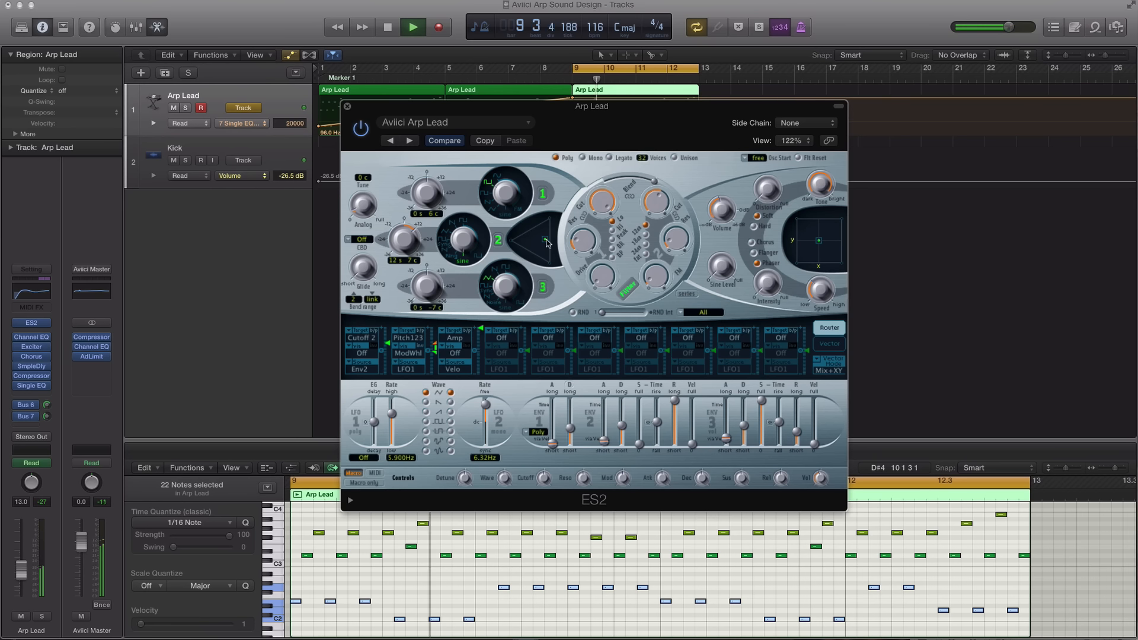
left_click_drag(546, 240, 516, 241)
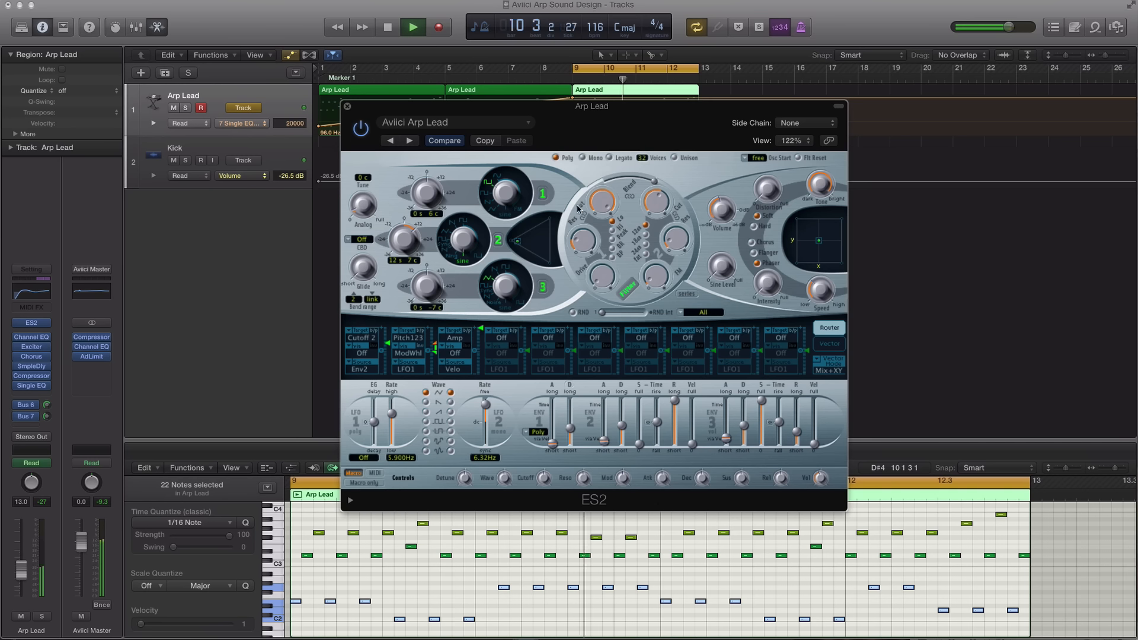
key("space")
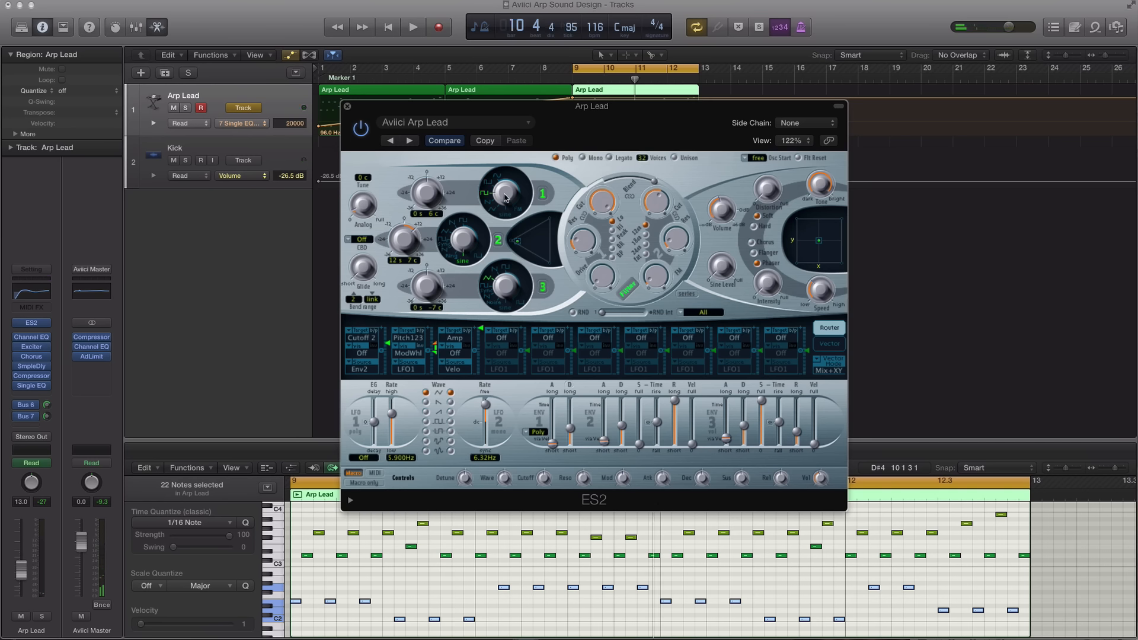
- Try FM on oscillator 1 and a square wave on oscillator 3, with the mix shifted back between oscillators 1 and 3
key("space")
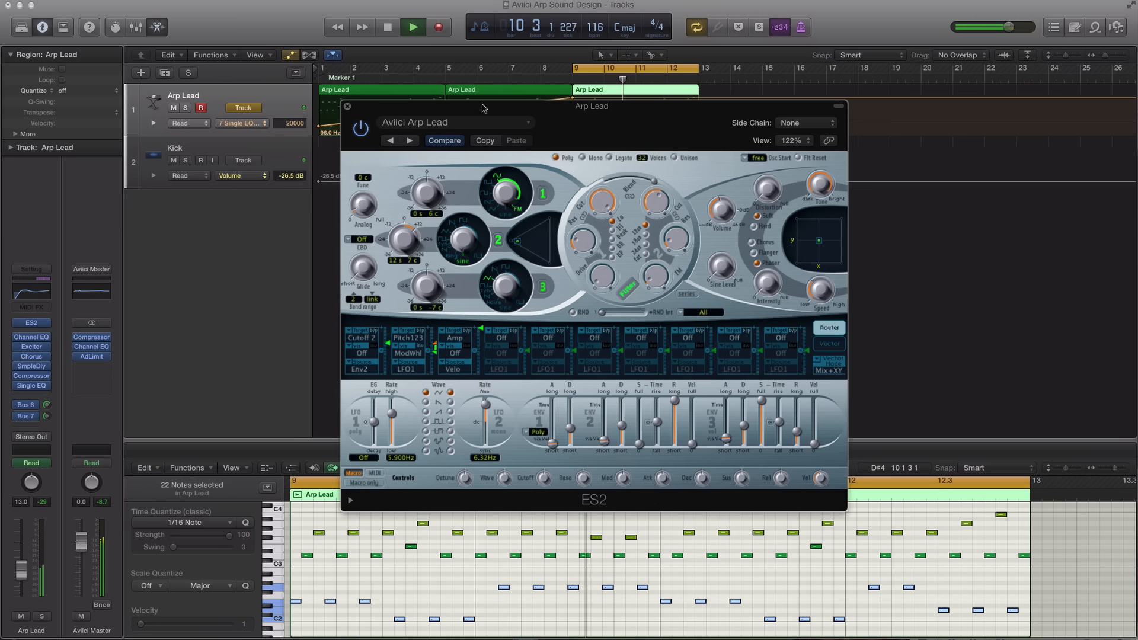
left_click(504, 266)
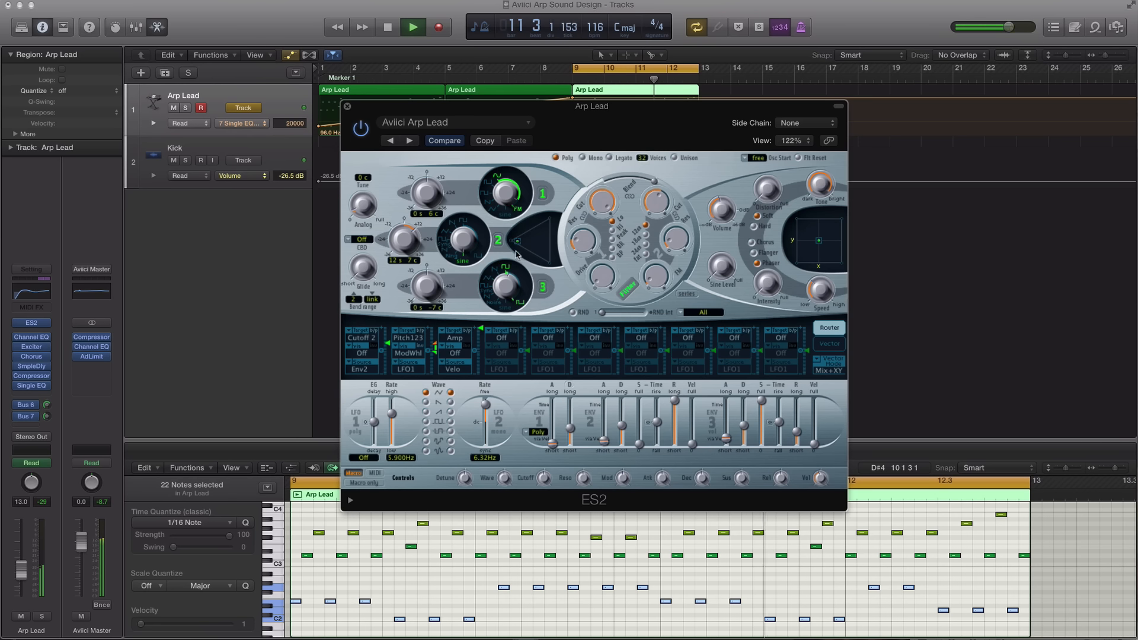
left_click_drag(517, 241, 541, 241)
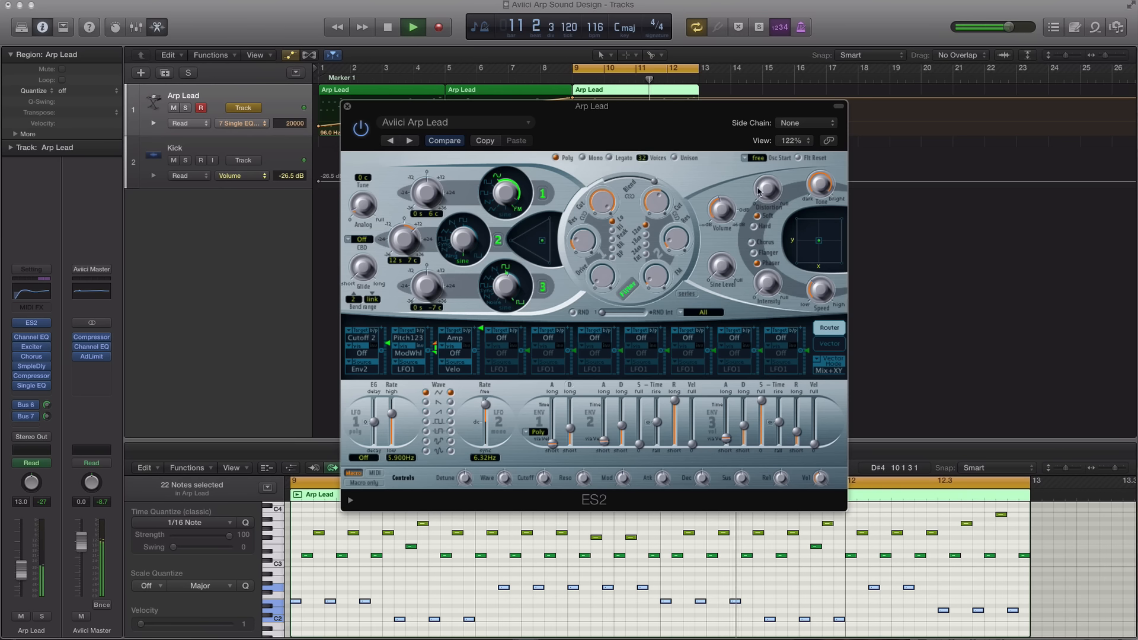
mouse_move(767, 184)
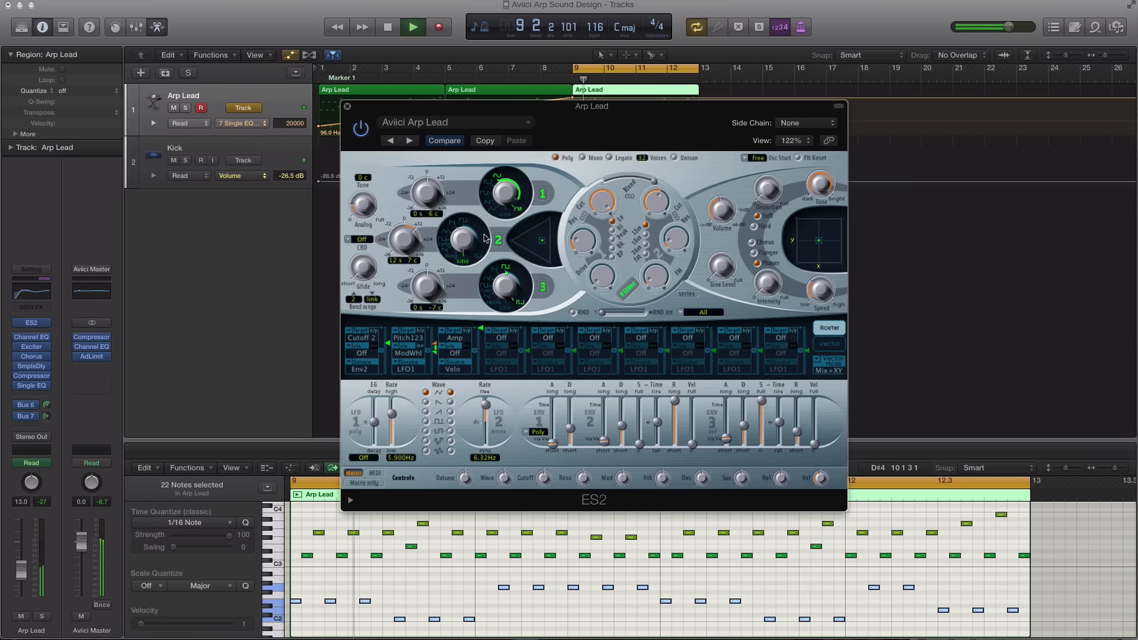
- Set oscillator 1 to sine, oscillator 2 to Ring and oscillator 3 to a Sync wave, and rebalance the oscillator mix between 1 and 3
left_click_drag(465, 241, 465, 232)
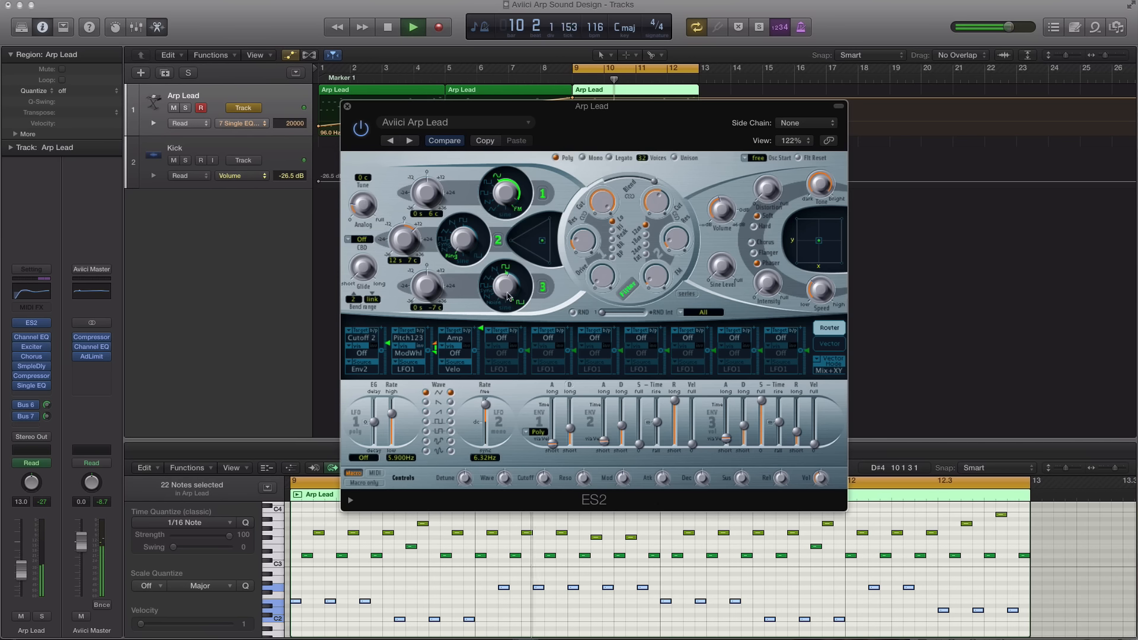
left_click_drag(502, 288, 500, 331)
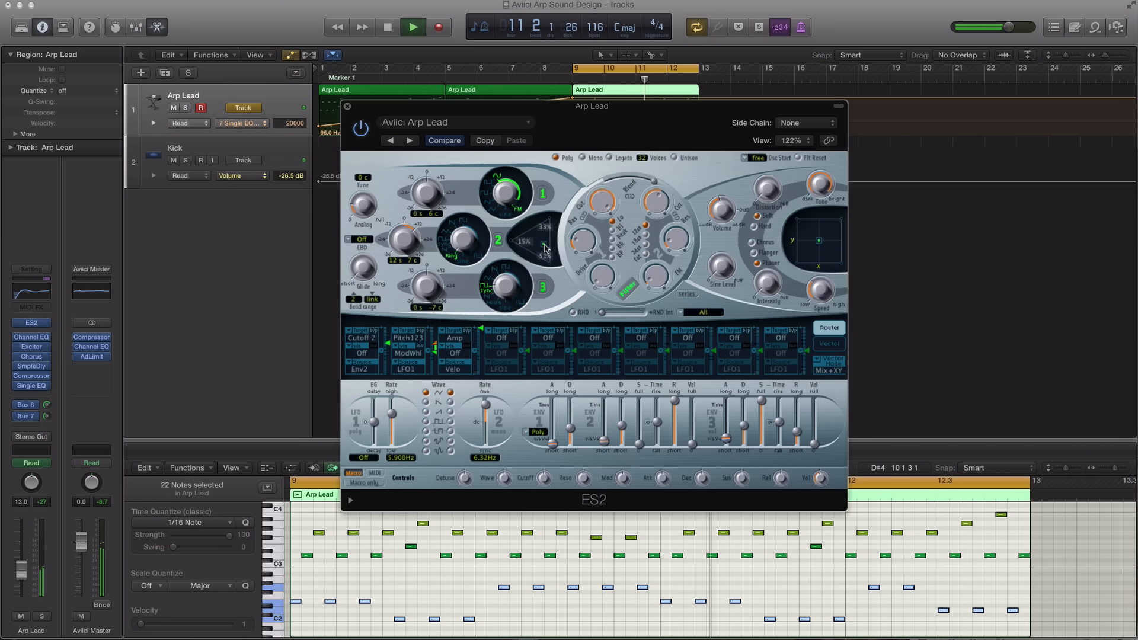
left_click_drag(541, 240, 542, 248)
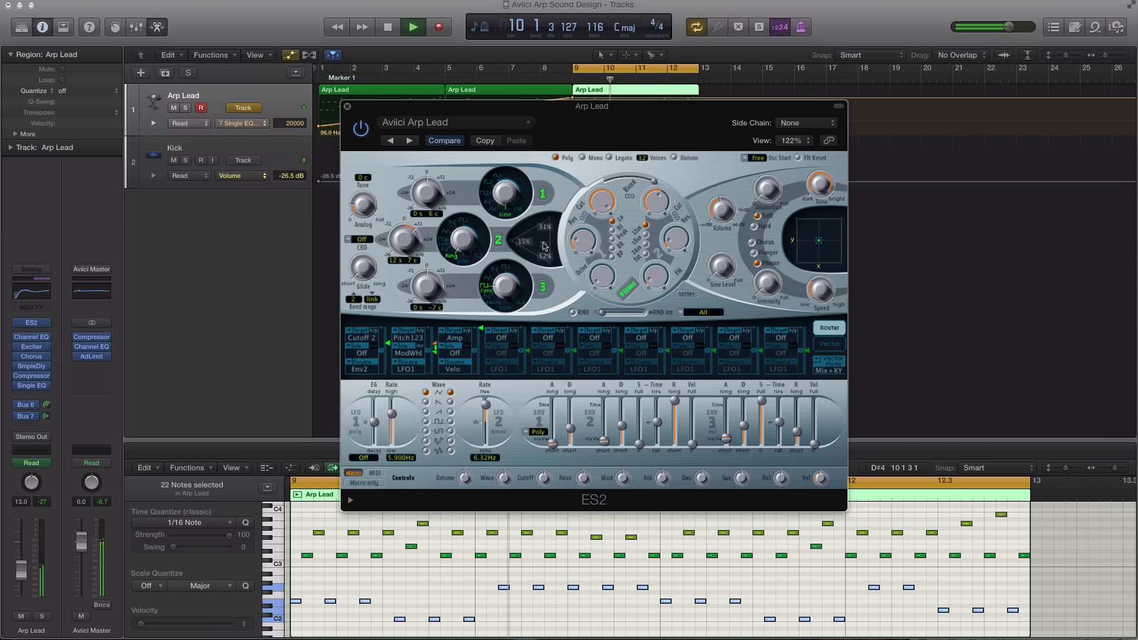
left_click_drag(543, 245, 543, 239)
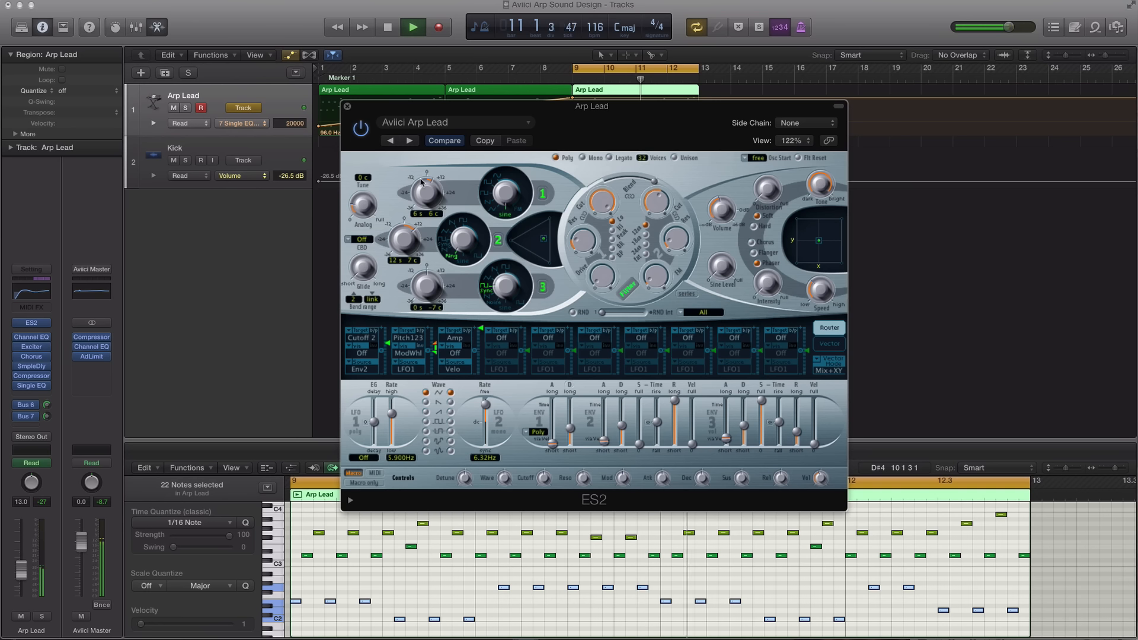
- Raise oscillator 1's coarse tuning to 12 semitones, set the mix to 31%, 41% and 28% for oscillators 1 to 3, and audition it
left_click_drag(420, 177, 421, 170)
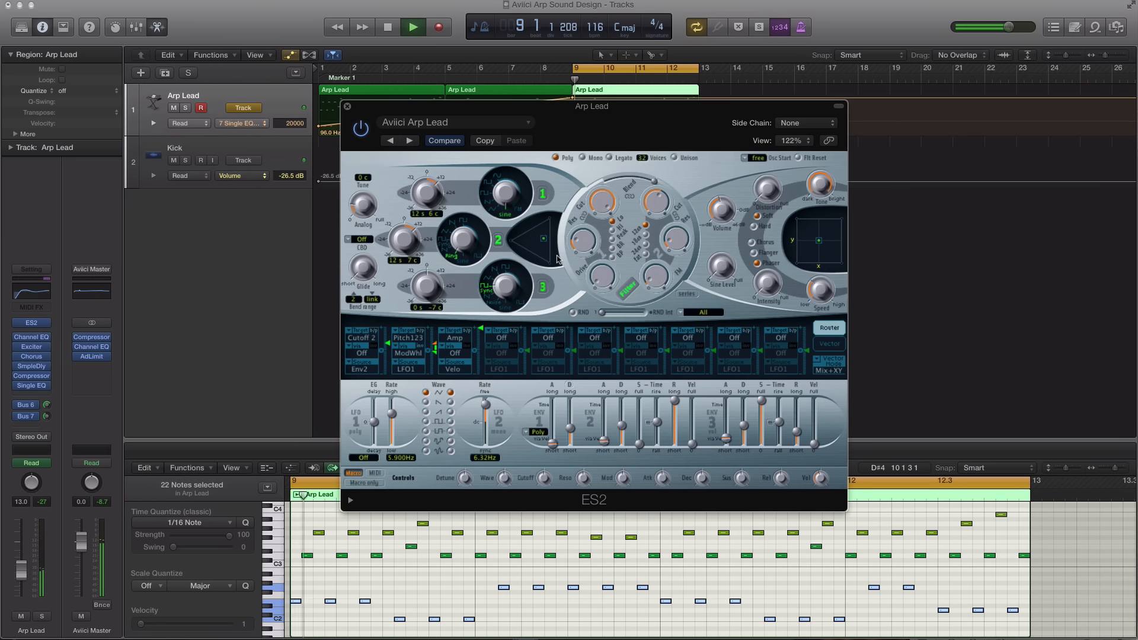
left_click_drag(544, 240, 534, 243)
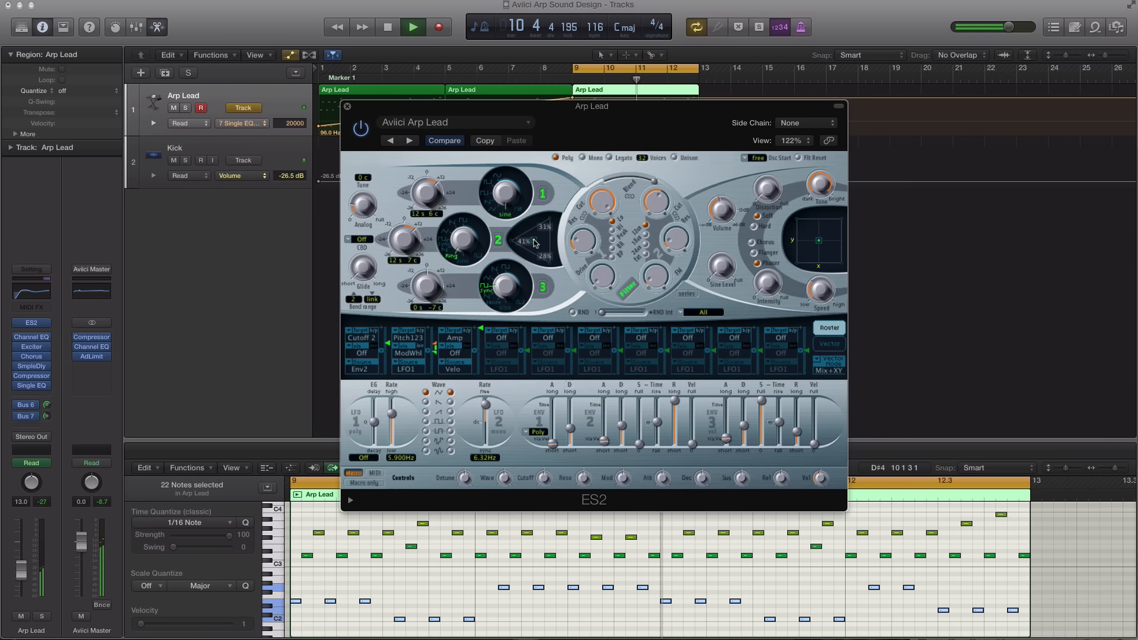
key("space")
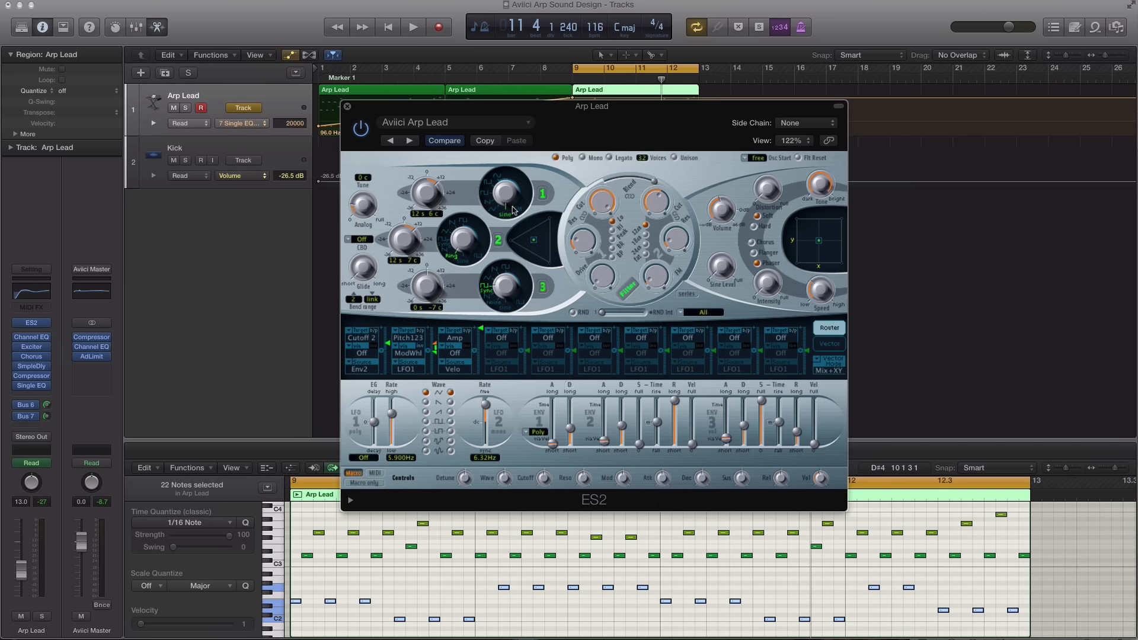
key("space")
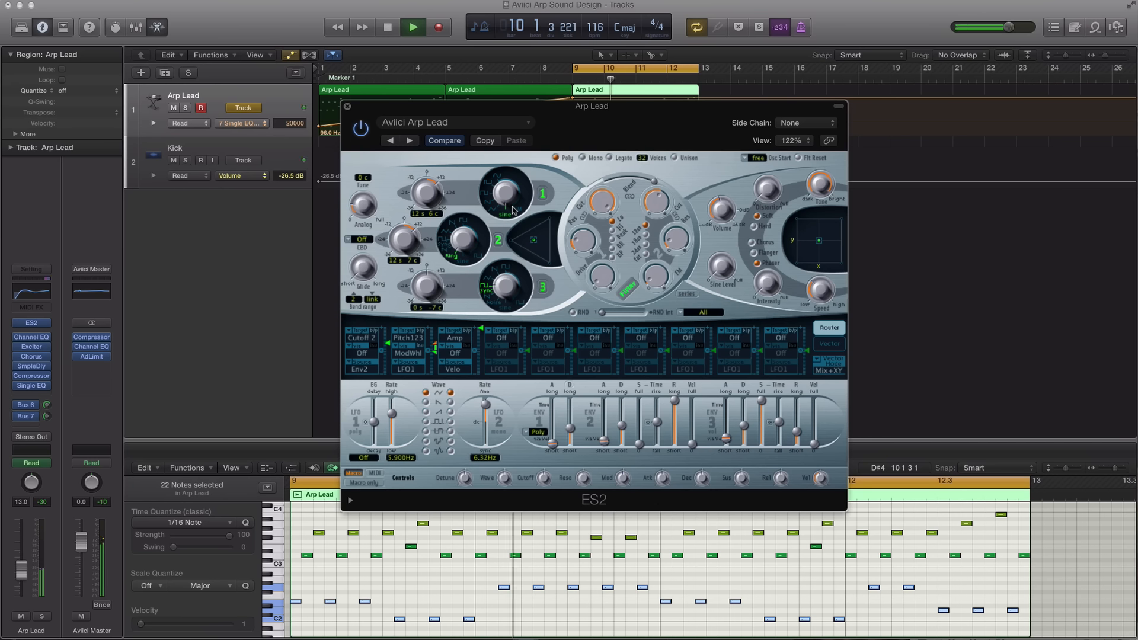
key("space")
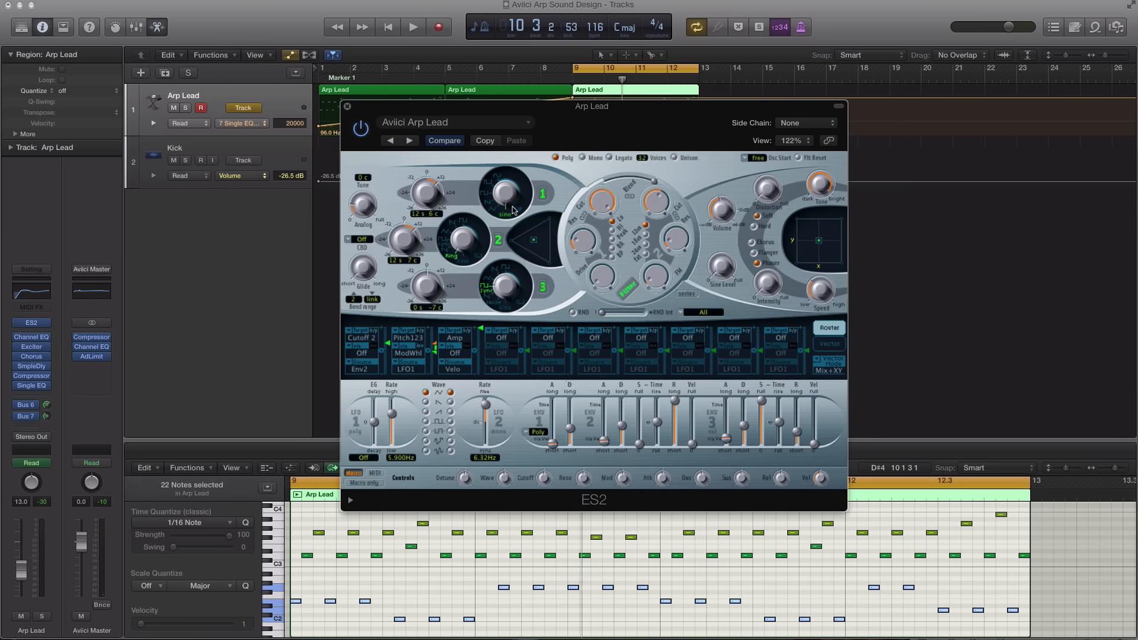